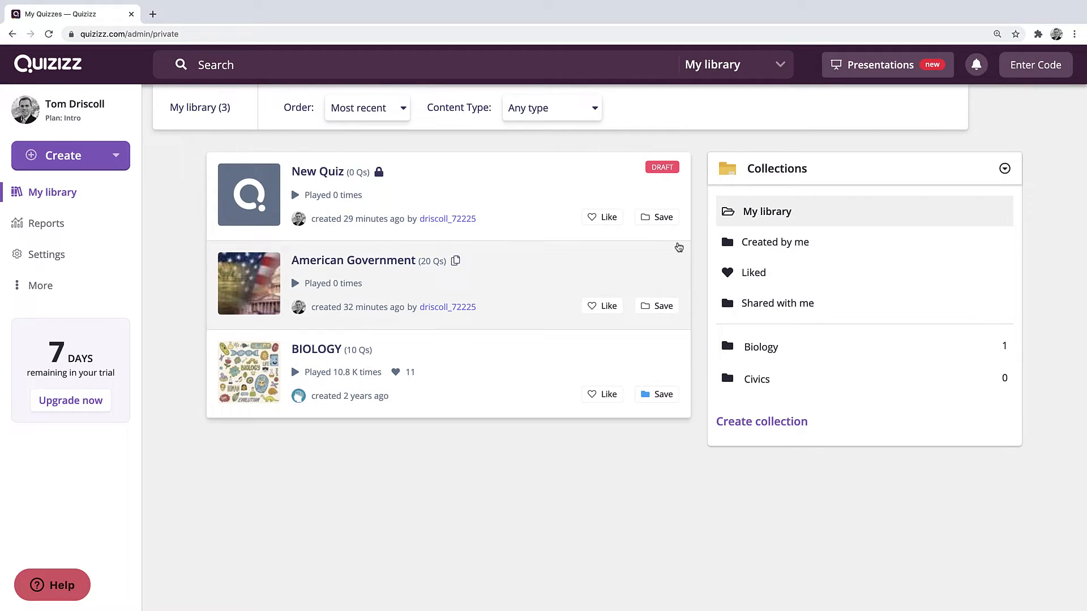
# - Search for 'congress' quizzes, then switch the search scope to the public Quizizz library
pyautogui.click(553, 69)
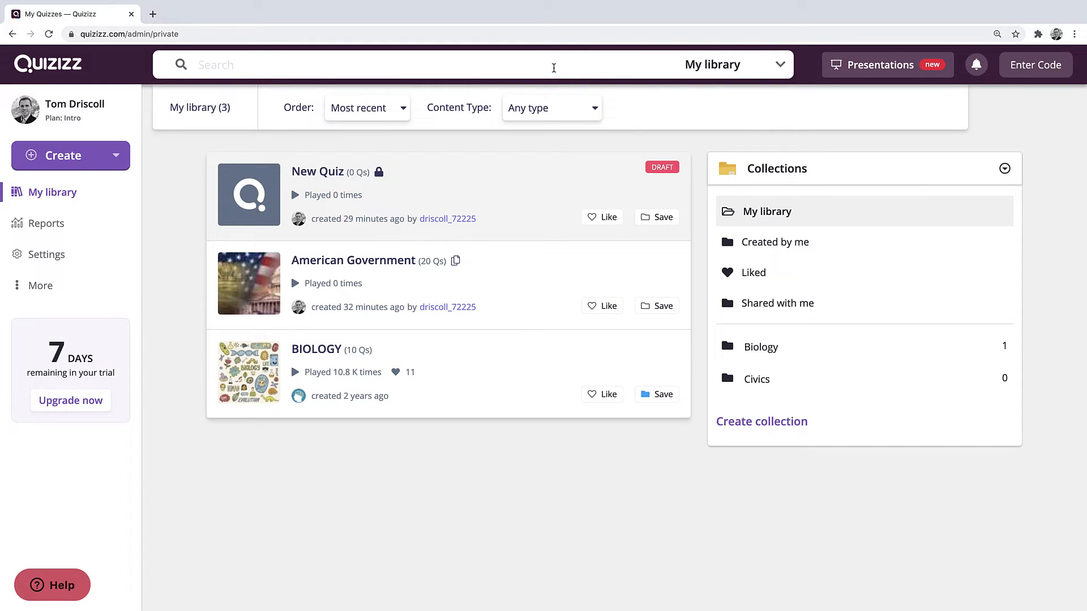
pyautogui.write('congress')
pyautogui.press('Return')
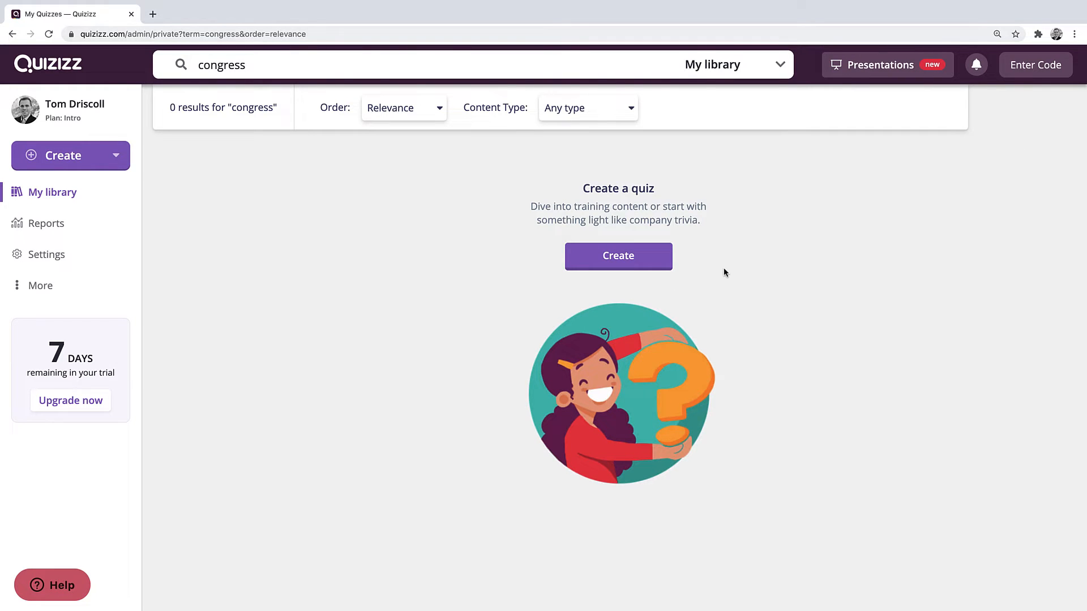
pyautogui.click(779, 65)
pyautogui.click(730, 94)
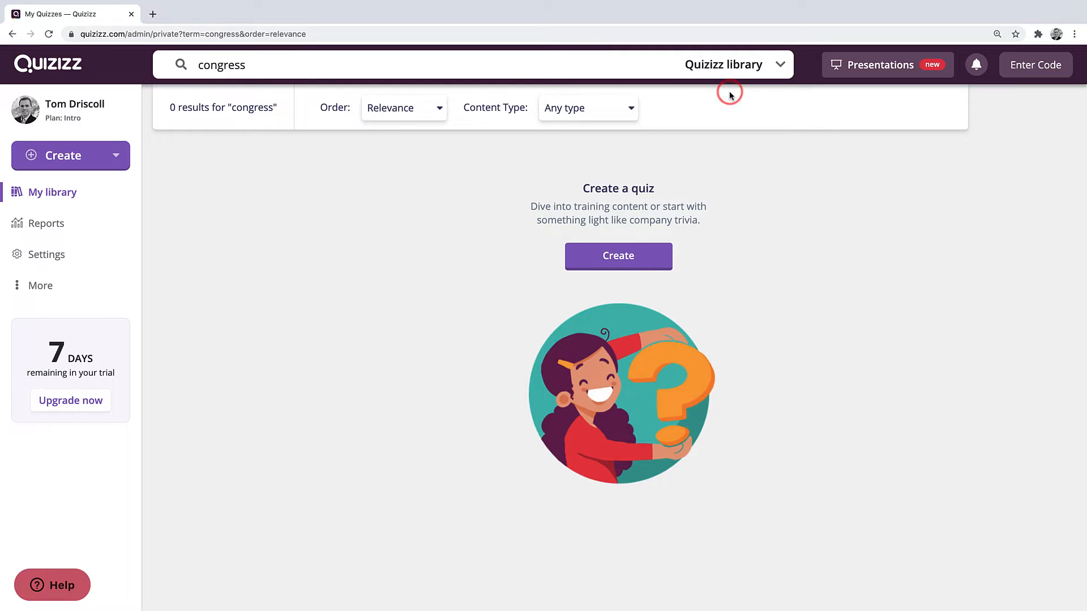
# - Rerun the congress search across the Quizizz library, then return to My library
pyautogui.click(499, 65)
pyautogui.press('Return')
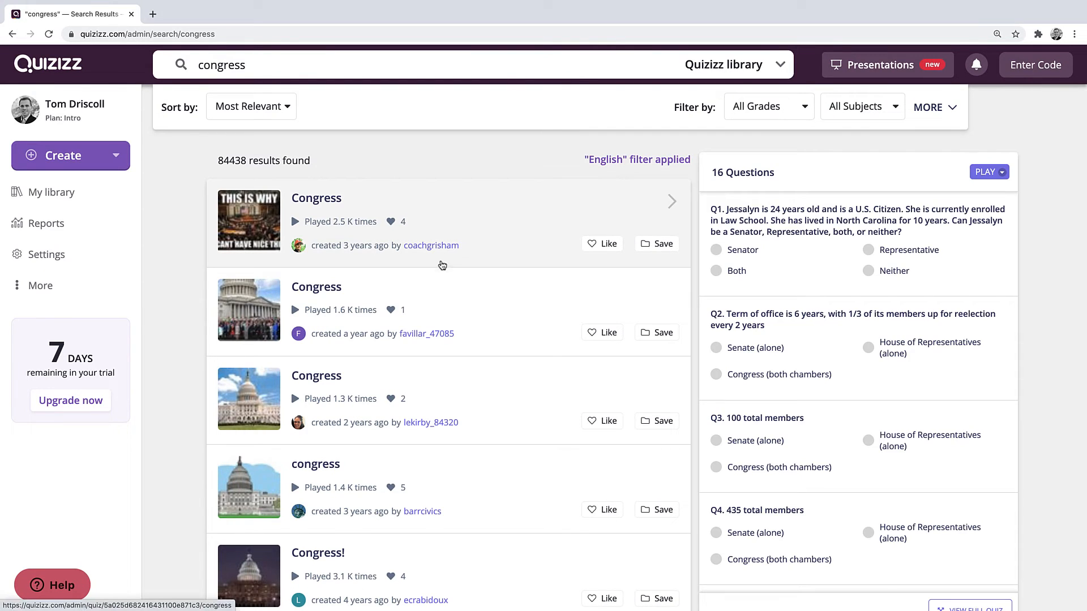
pyautogui.moveTo(448, 221)
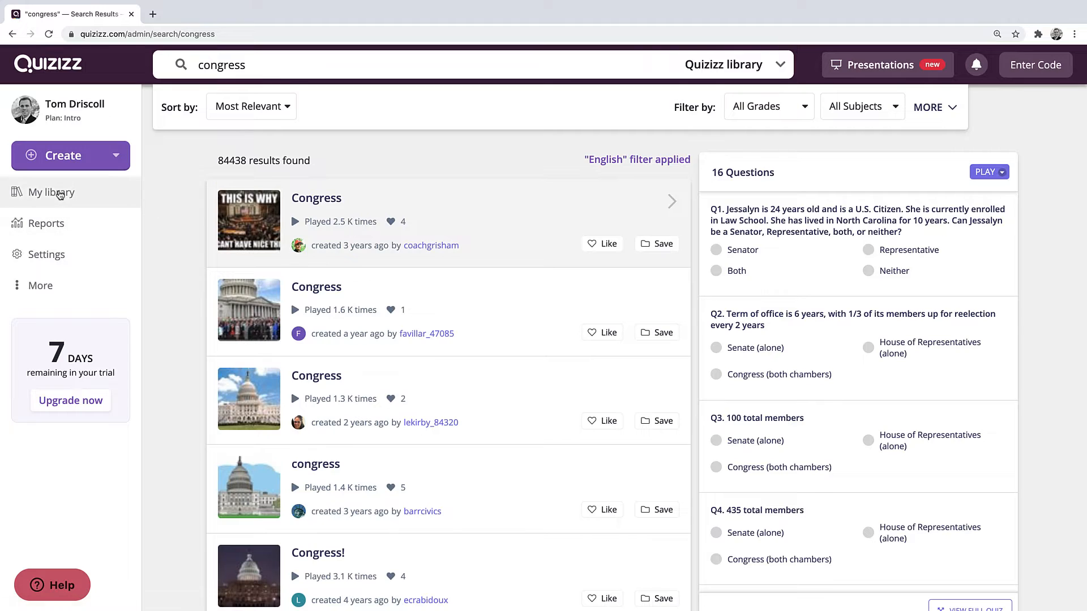
pyautogui.click(53, 192)
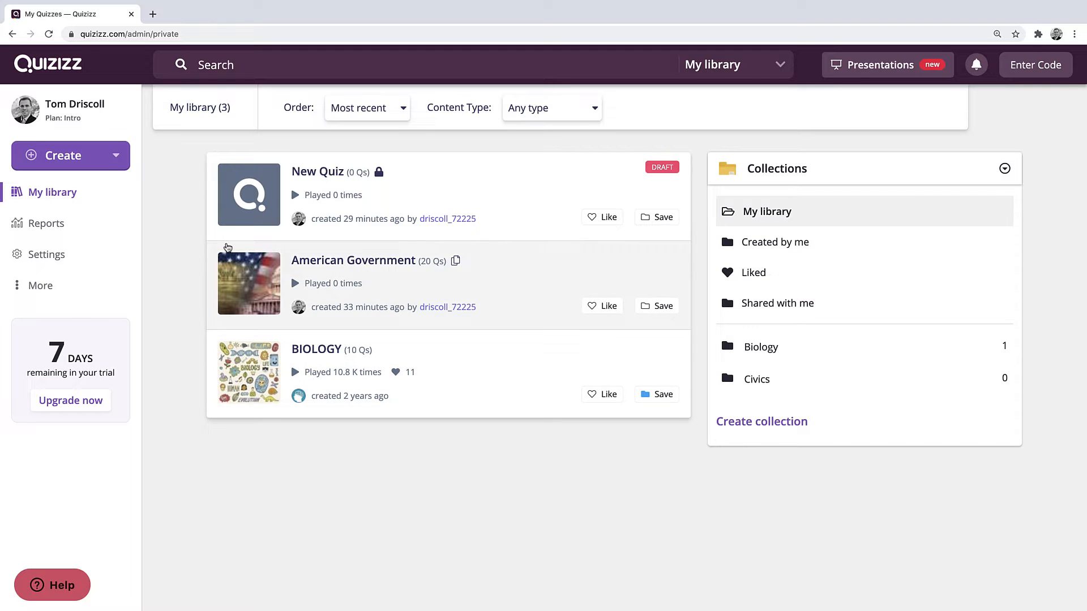
# - Create a new quiz named 'Sample' from the Create menu and reach its empty editor
pyautogui.click(116, 159)
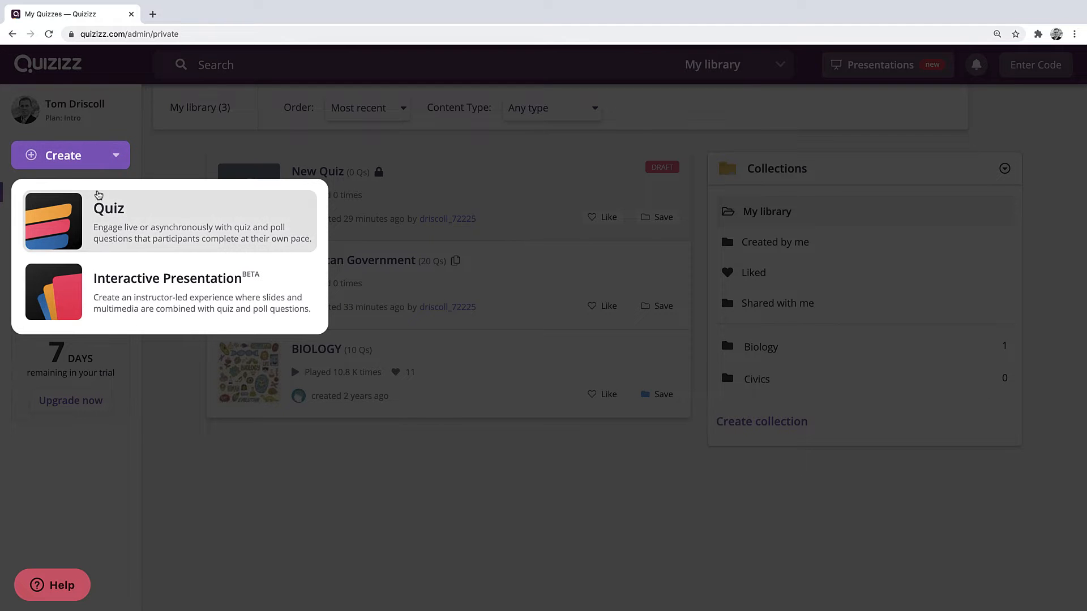
pyautogui.click(134, 222)
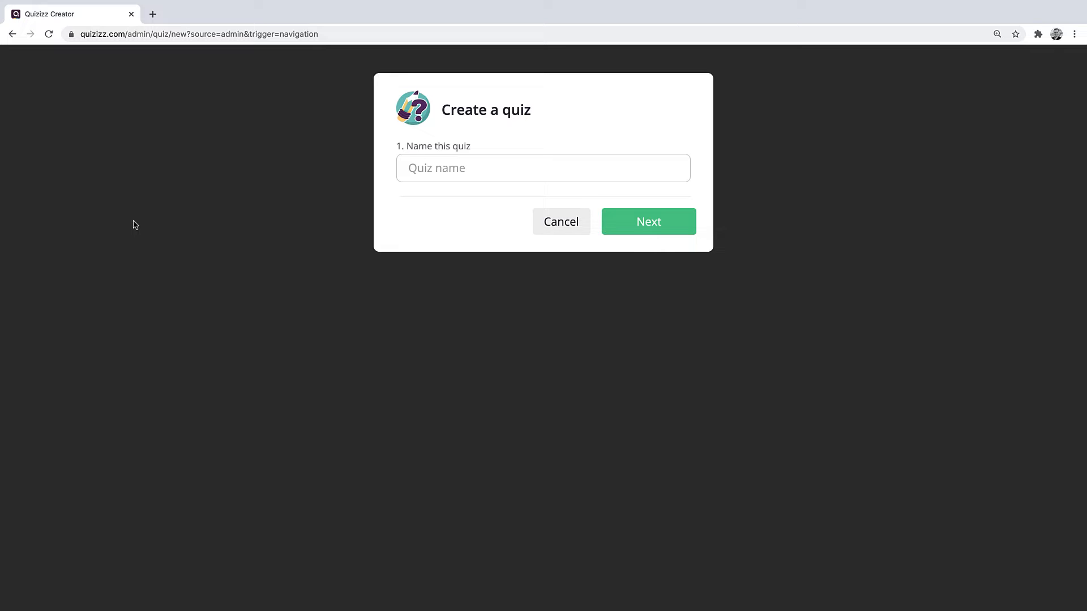
pyautogui.click(438, 174)
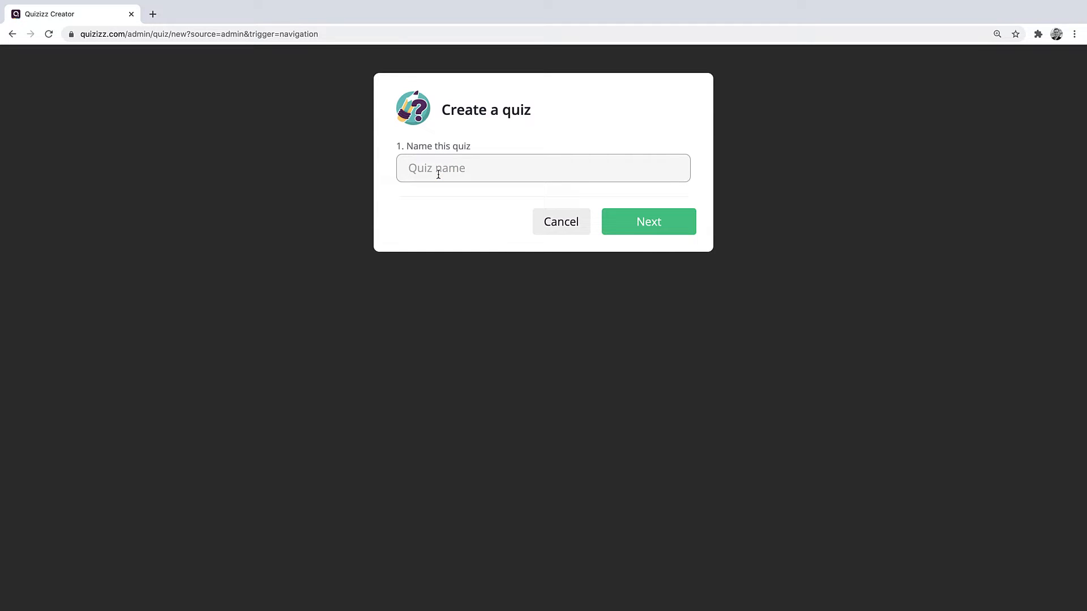
pyautogui.write('Sa')
pyautogui.write('mple')
pyautogui.click(642, 223)
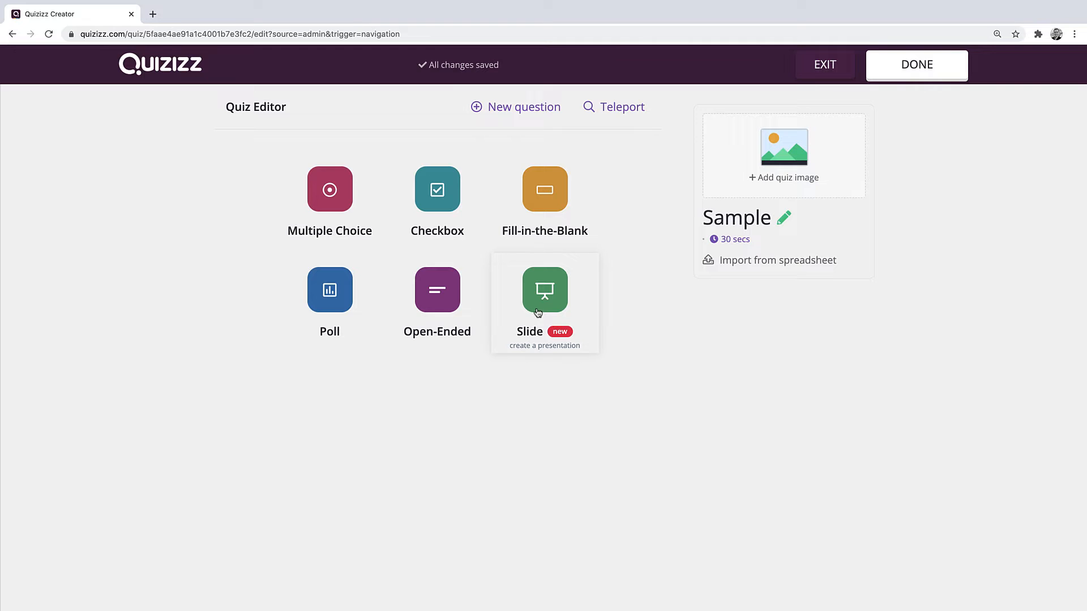
# - Add a multiple-choice question and visit its question text and first answer fields
pyautogui.click(328, 194)
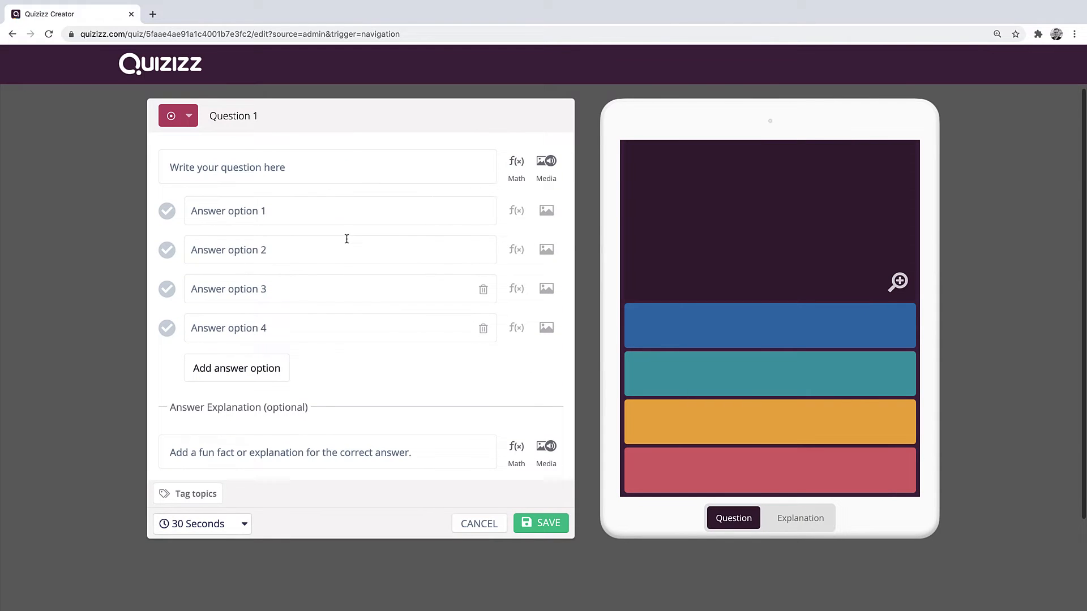
pyautogui.click(373, 163)
pyautogui.click(307, 211)
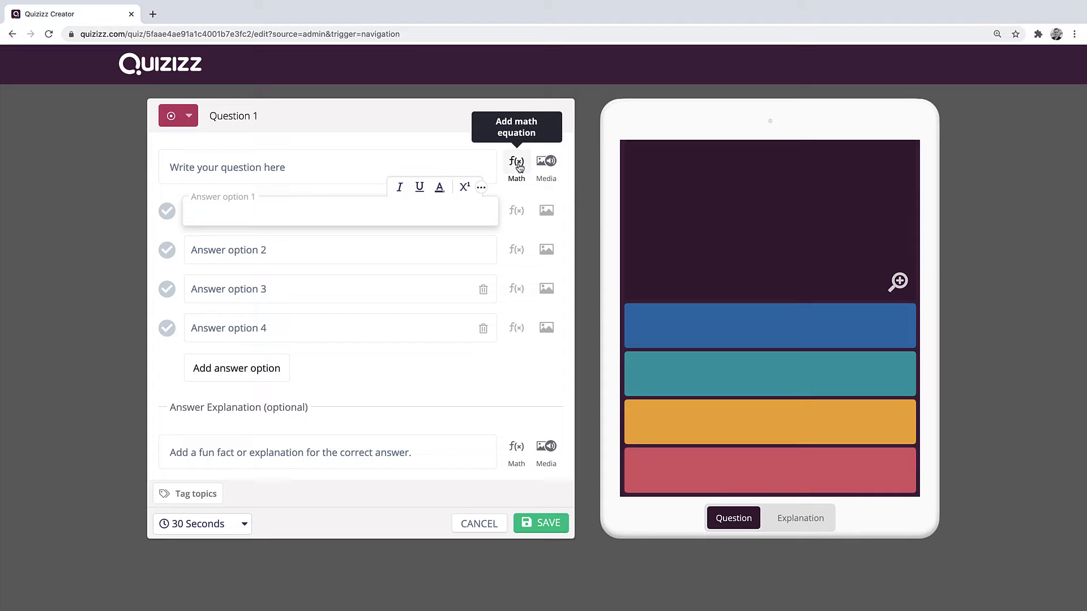
# - Attach the 'Bill of Rights.jpg' image to the question through the media upload
pyautogui.click(547, 163)
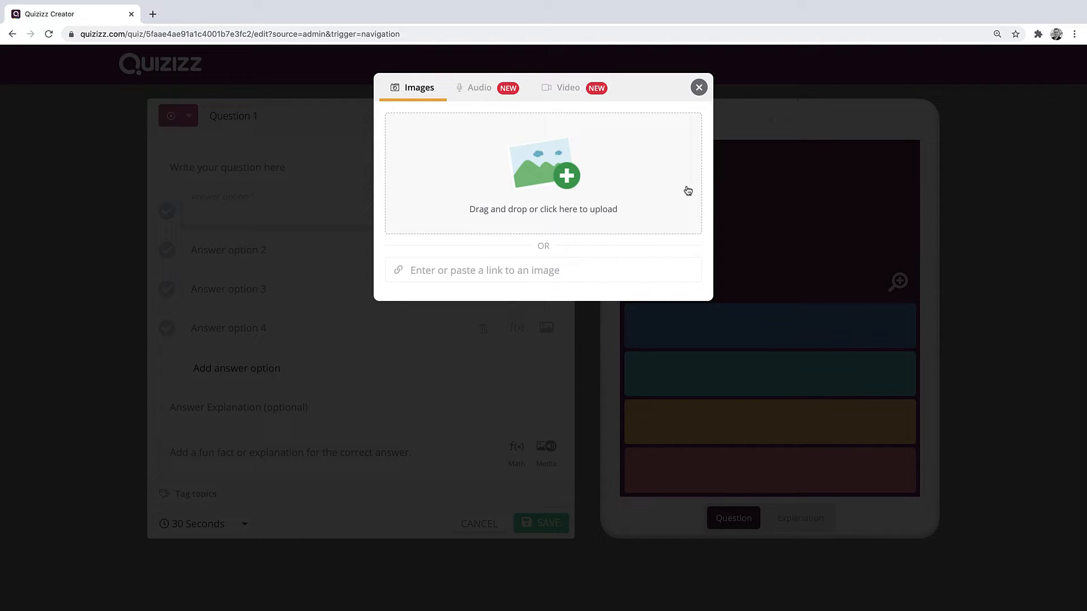
pyautogui.click(575, 179)
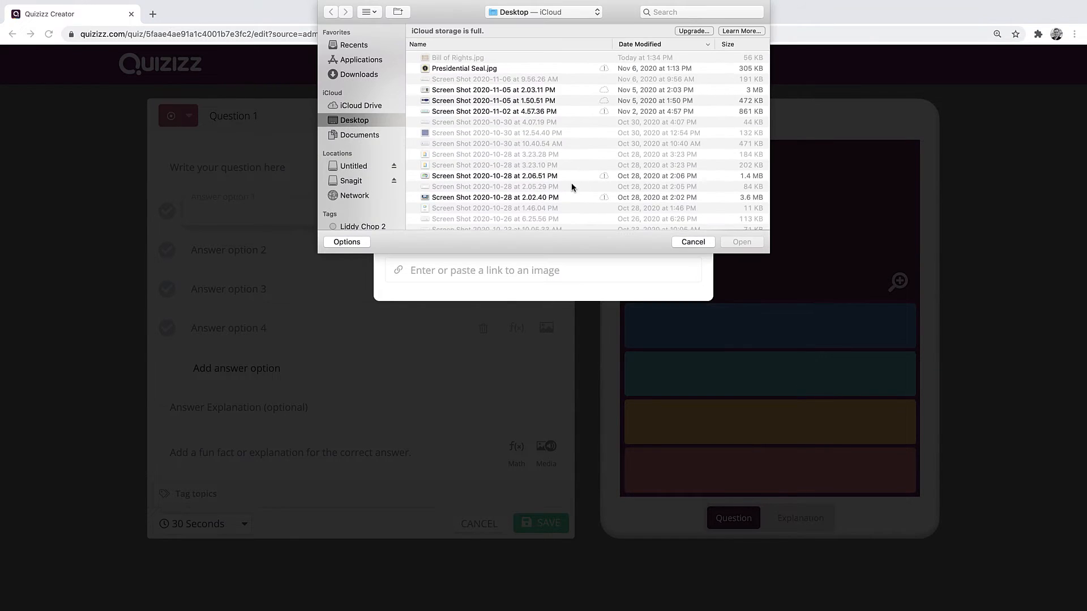
pyautogui.doubleClick(458, 58)
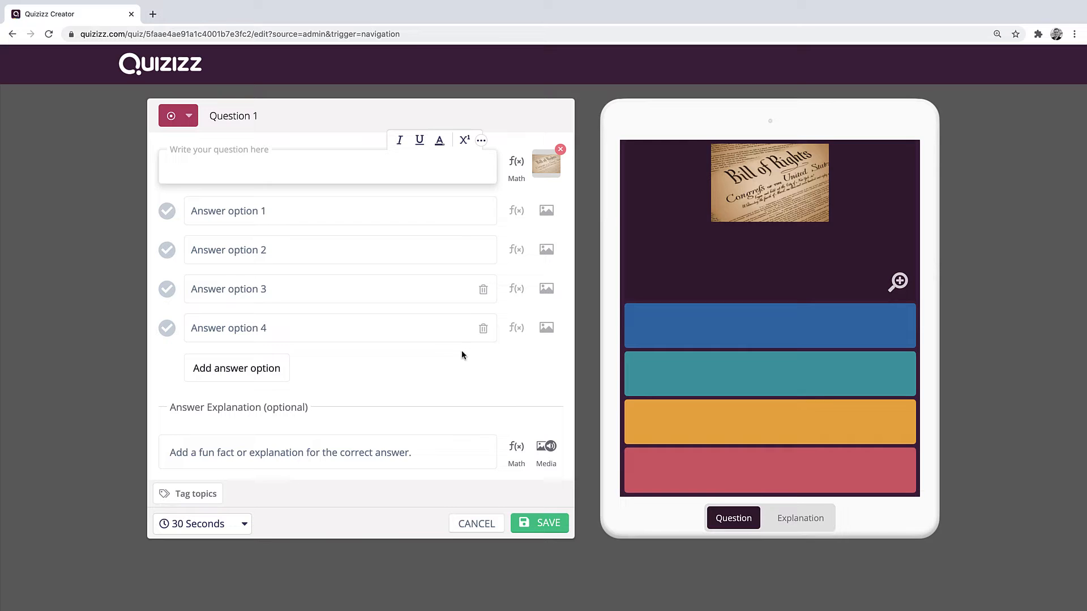
pyautogui.scroll(-3, 445, 412)
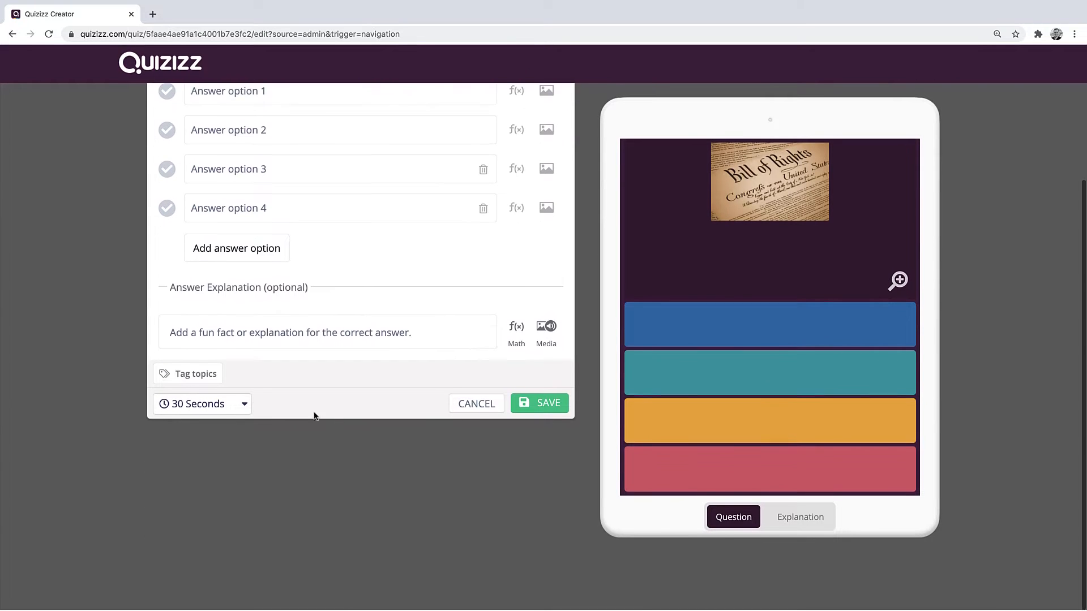
# - Check the 30-second timer and answer explanation fields, then cancel the draft question
pyautogui.click(218, 406)
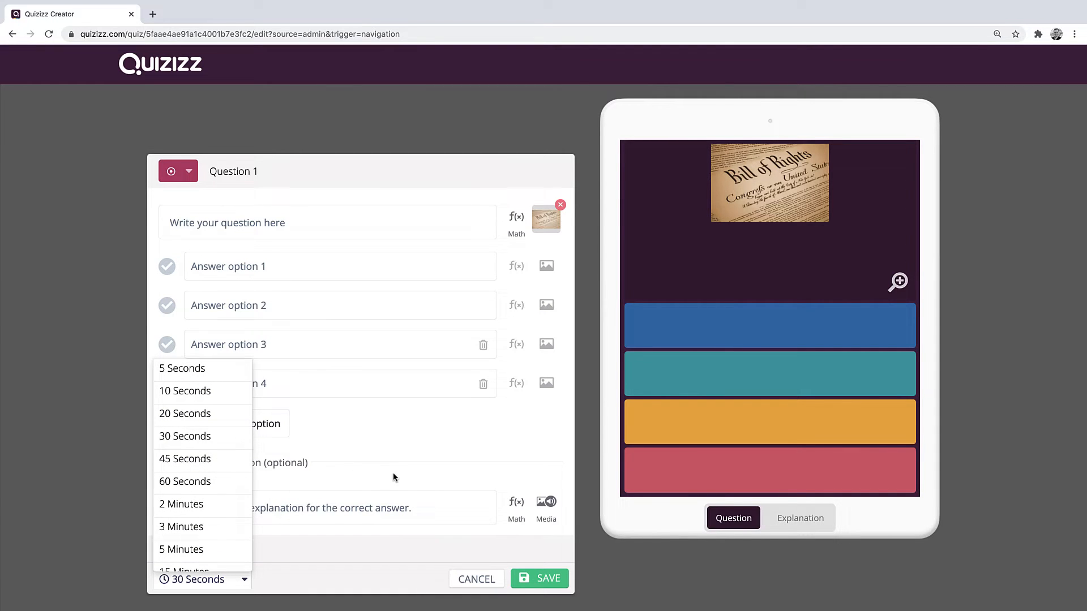
pyautogui.click(401, 504)
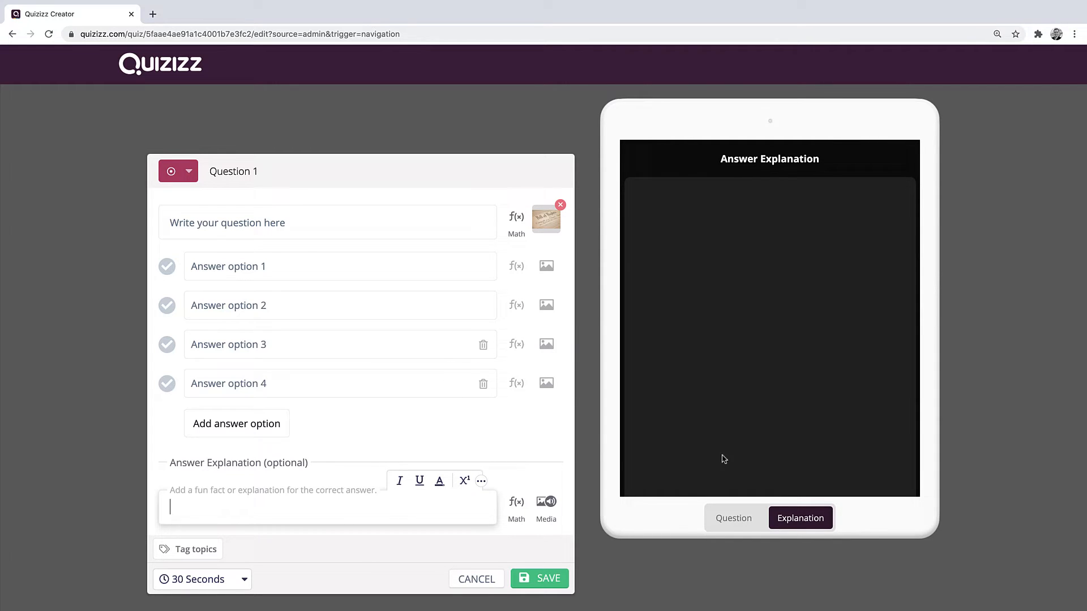
pyautogui.click(476, 579)
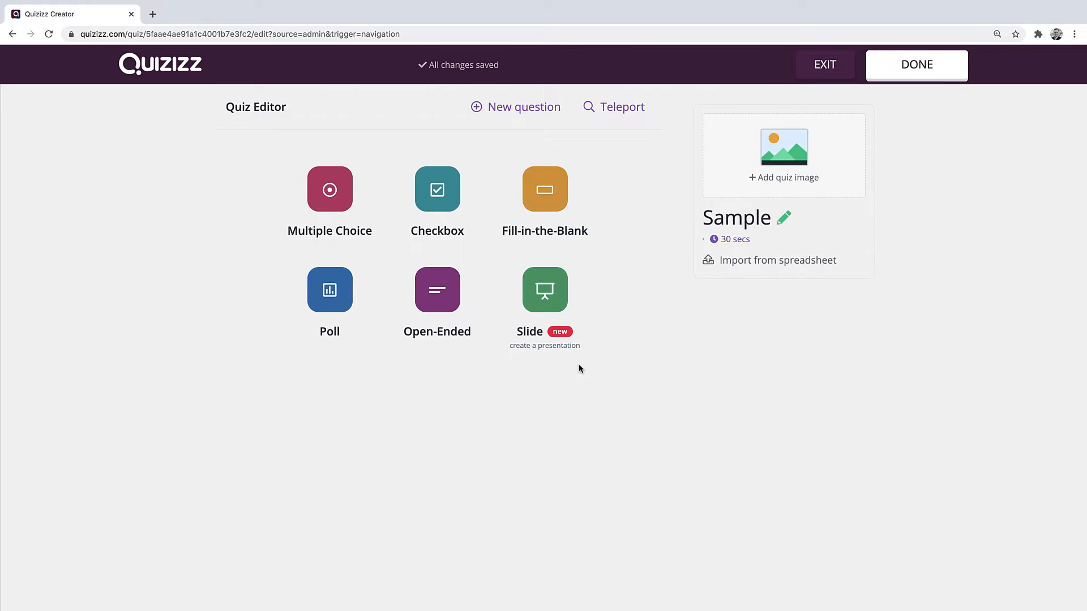
# - Search existing public quizzes for First Amendment questions to reuse
pyautogui.click(599, 106)
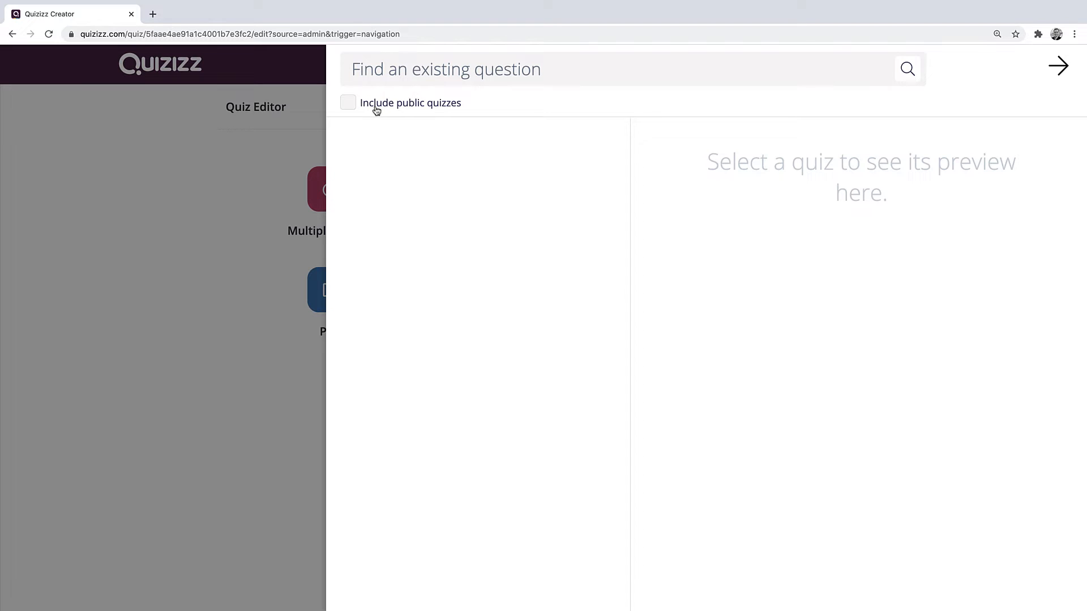
pyautogui.click(349, 103)
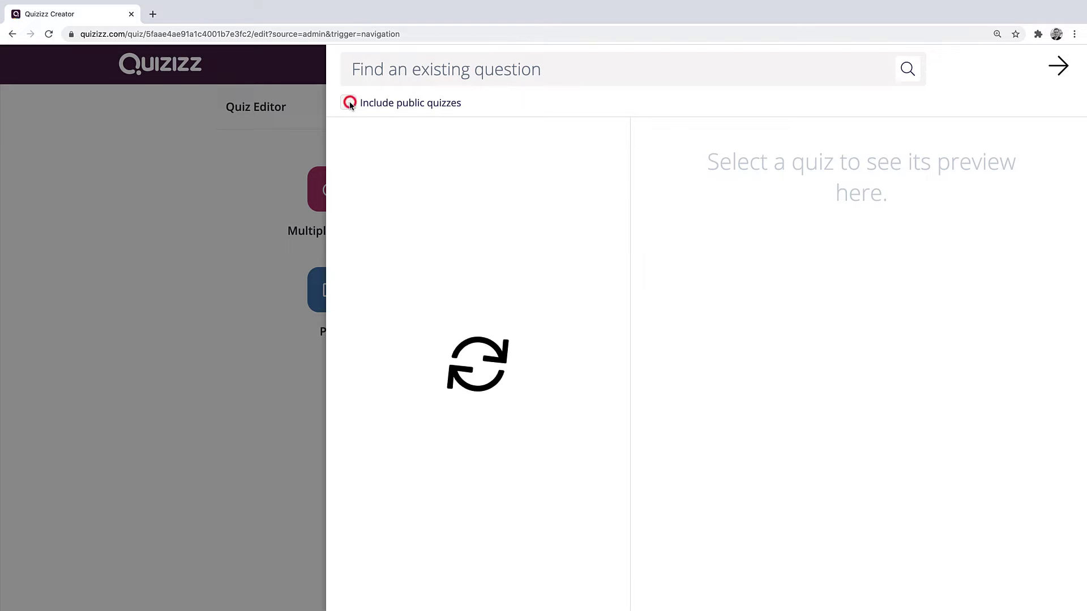
pyautogui.click(428, 69)
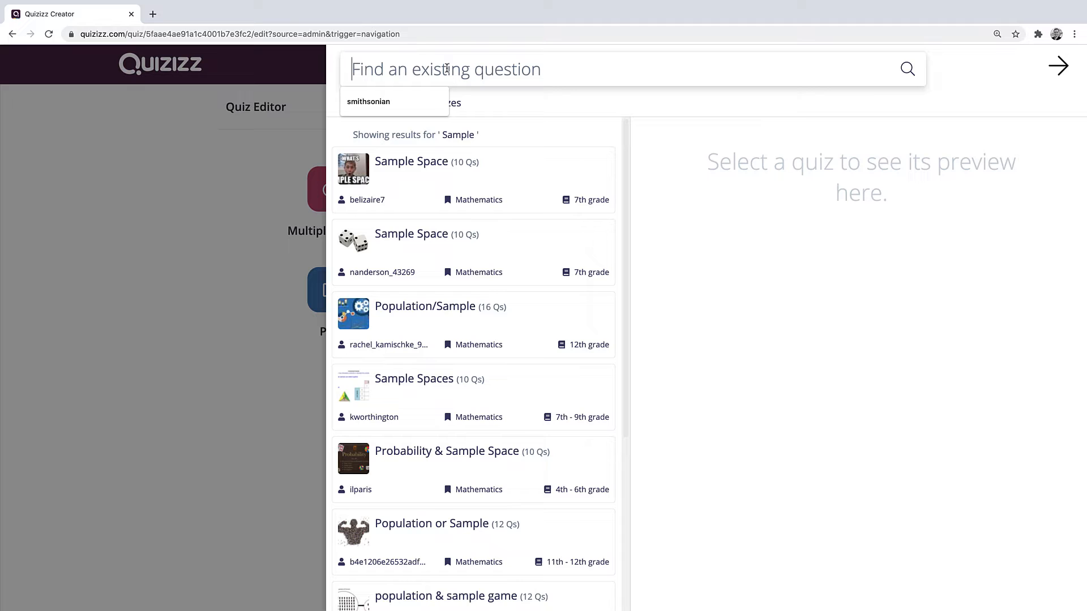
pyautogui.write('first e')
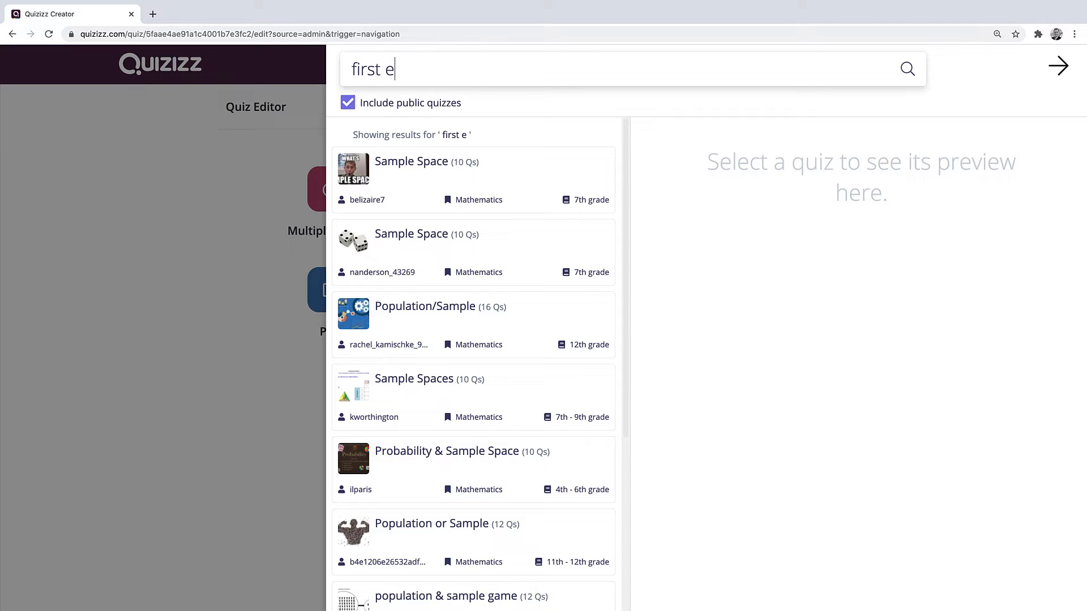
pyautogui.press('BackSpace')
pyautogui.write('amendment')
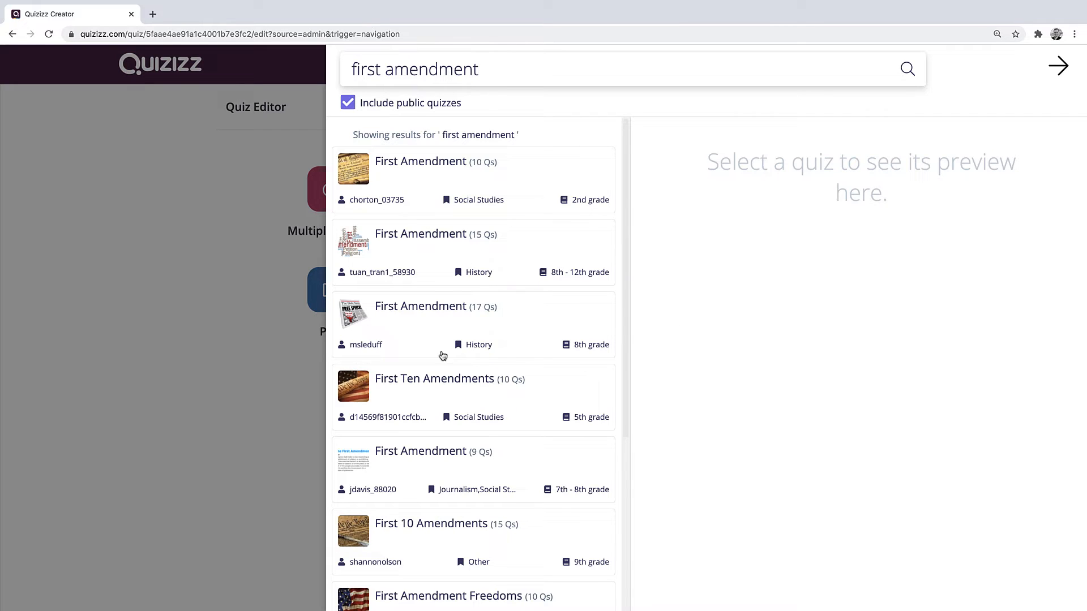
# - Add the right-to-assemble question from the first First Amendment quiz as Question 1
pyautogui.click(421, 169)
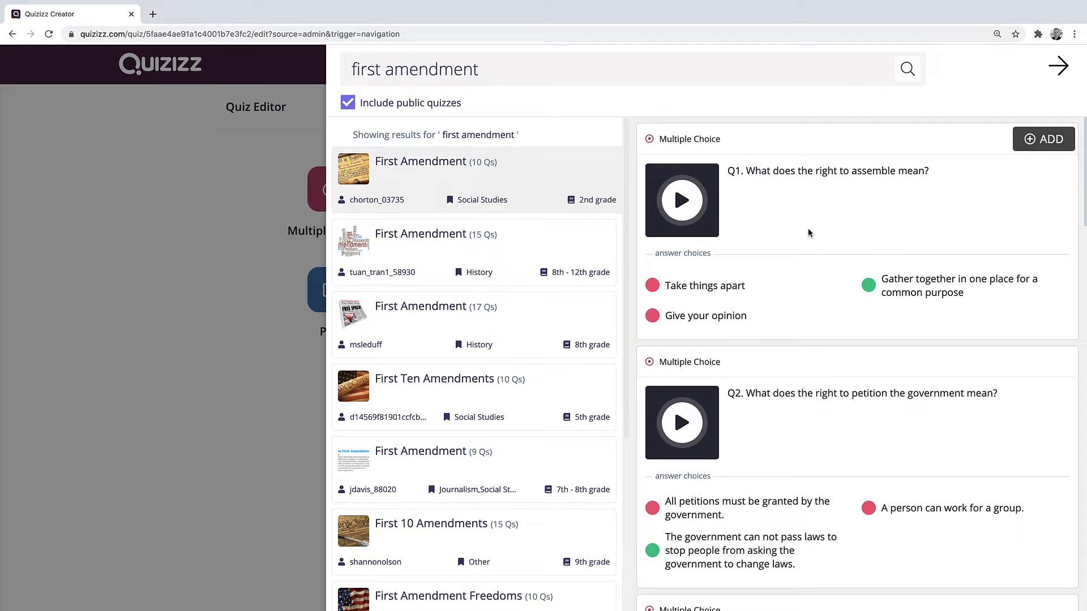
pyautogui.click(1040, 144)
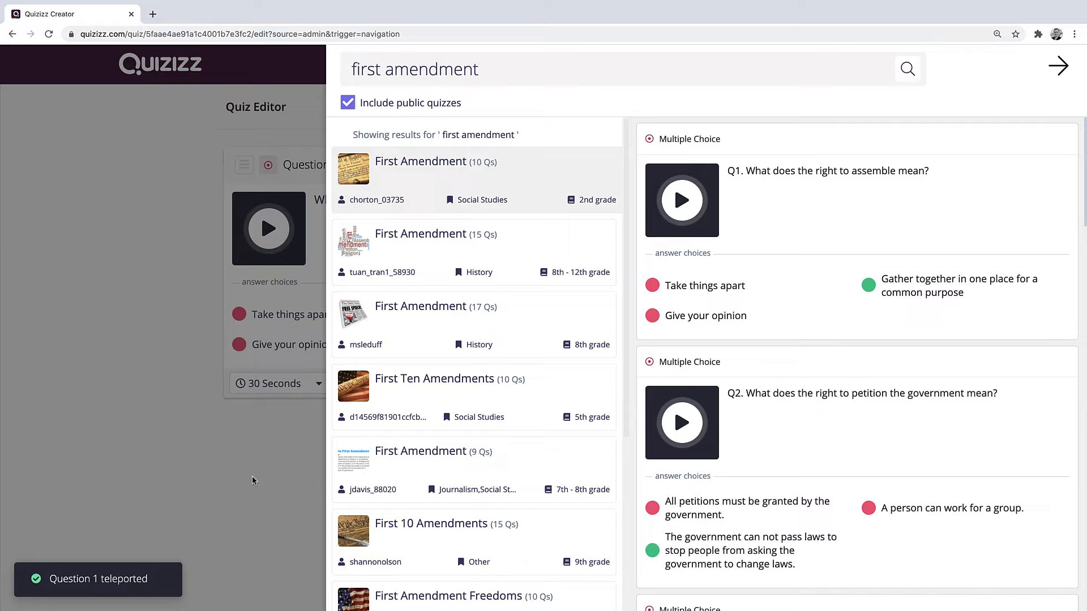
pyautogui.click(227, 455)
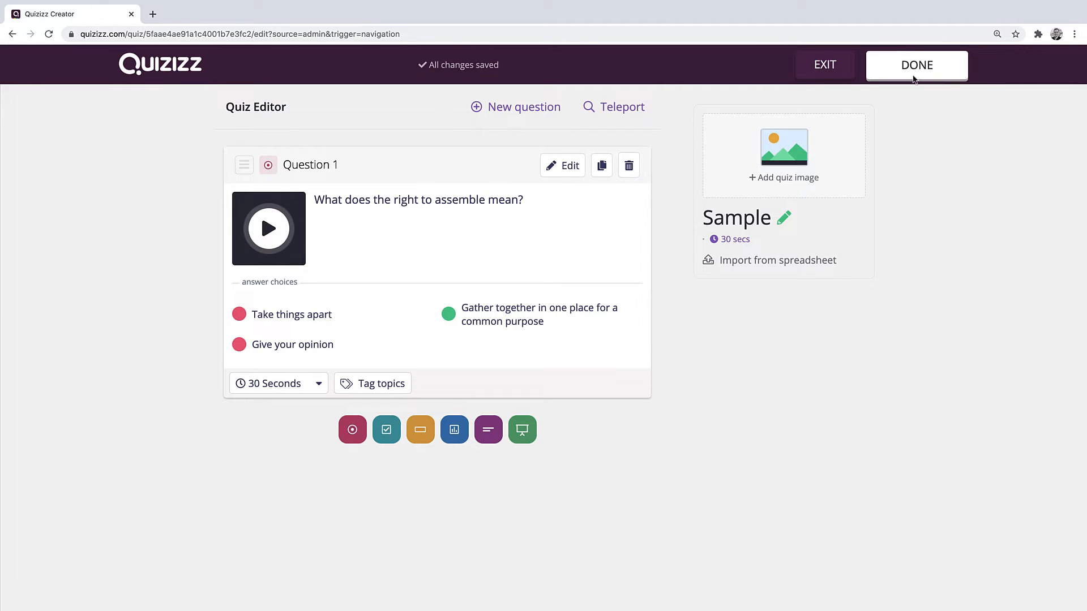
# - Finish editing Sample and set the library search scope to the public Quizizz library
pyautogui.click(832, 77)
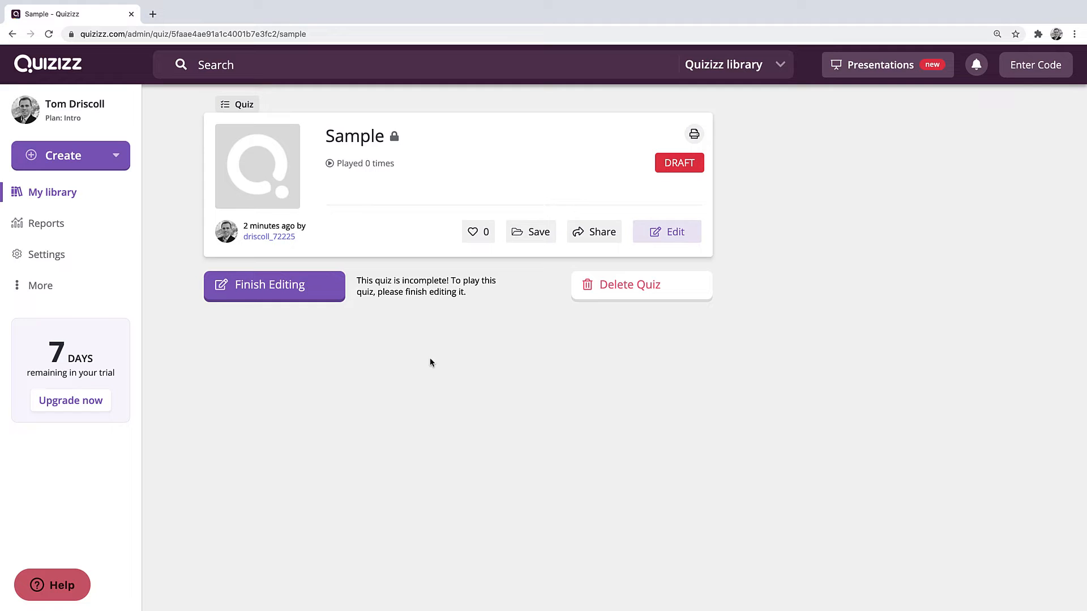
pyautogui.click(53, 192)
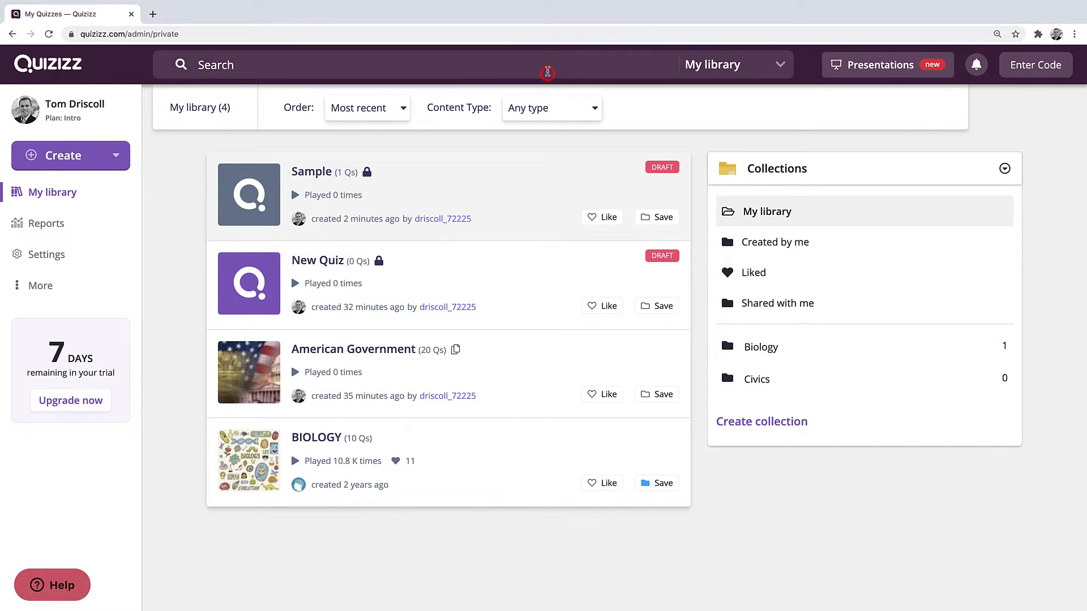
pyautogui.click(752, 66)
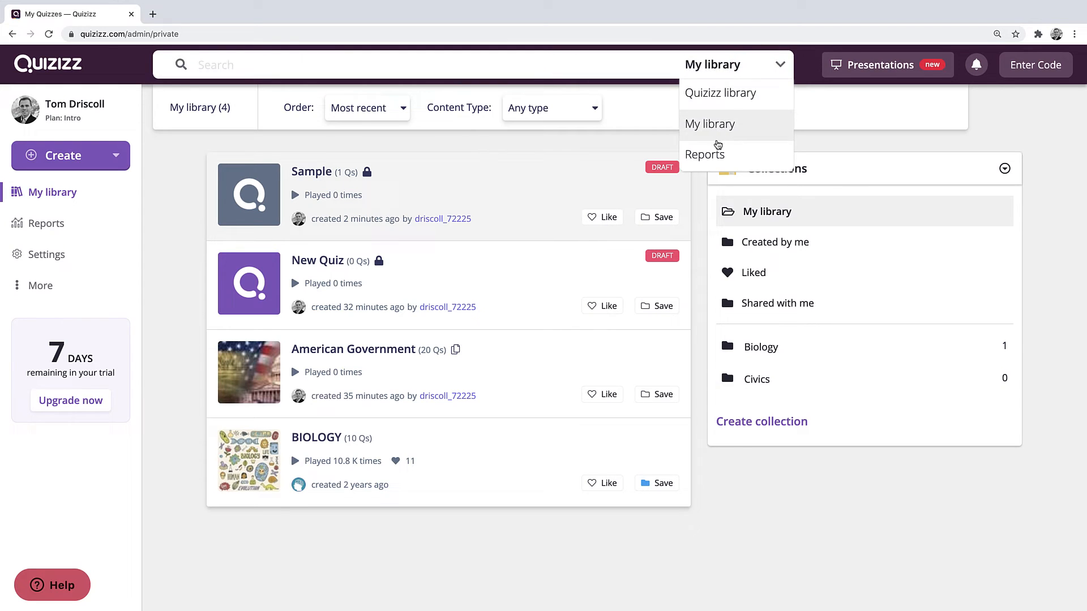
pyautogui.click(732, 95)
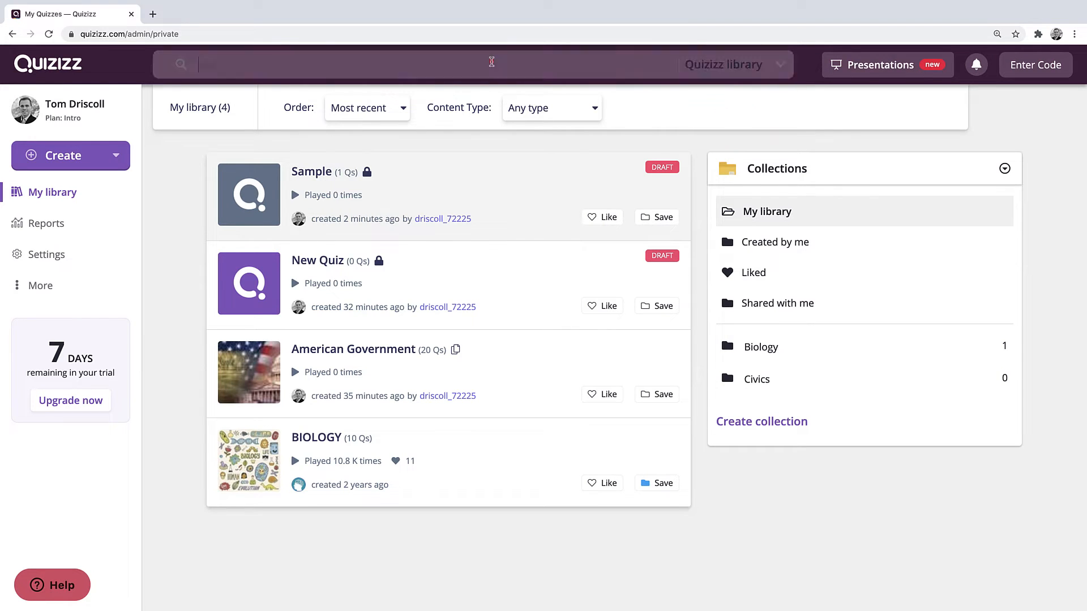
# - Search 'American Government', open the first result and start saving it to a collection
pyautogui.click(491, 63)
pyautogui.write('American ')
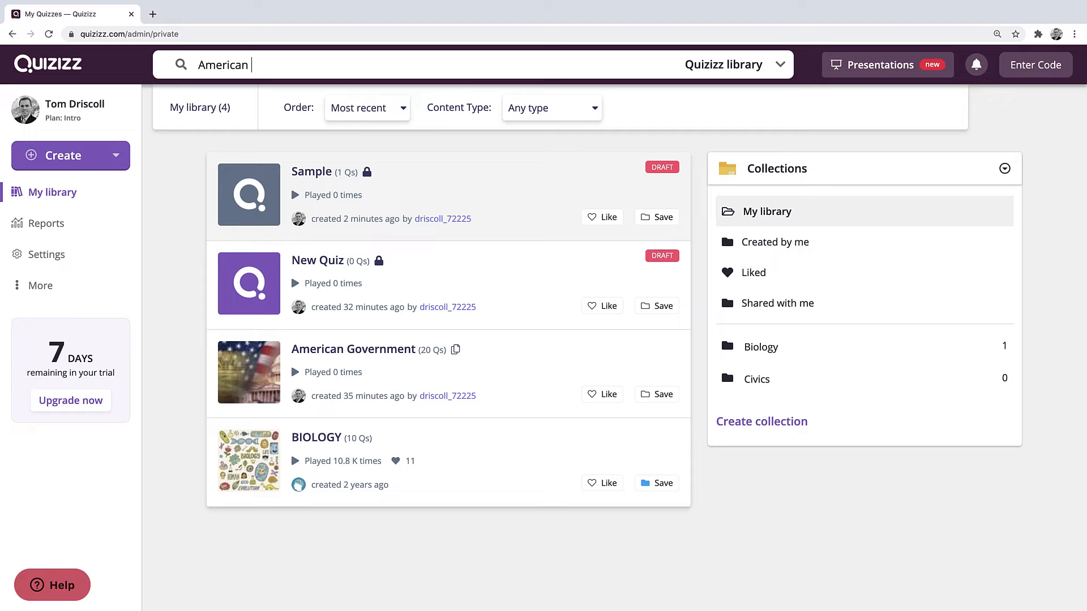
pyautogui.write('Gover')
pyautogui.write('ernment')
pyautogui.press('Return')
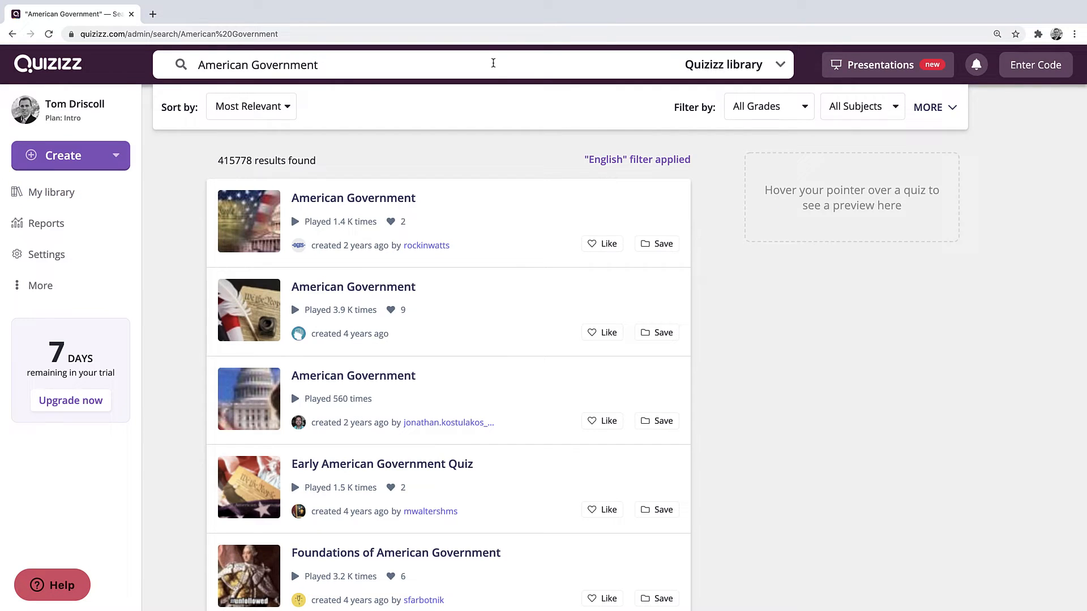
pyautogui.moveTo(406, 224)
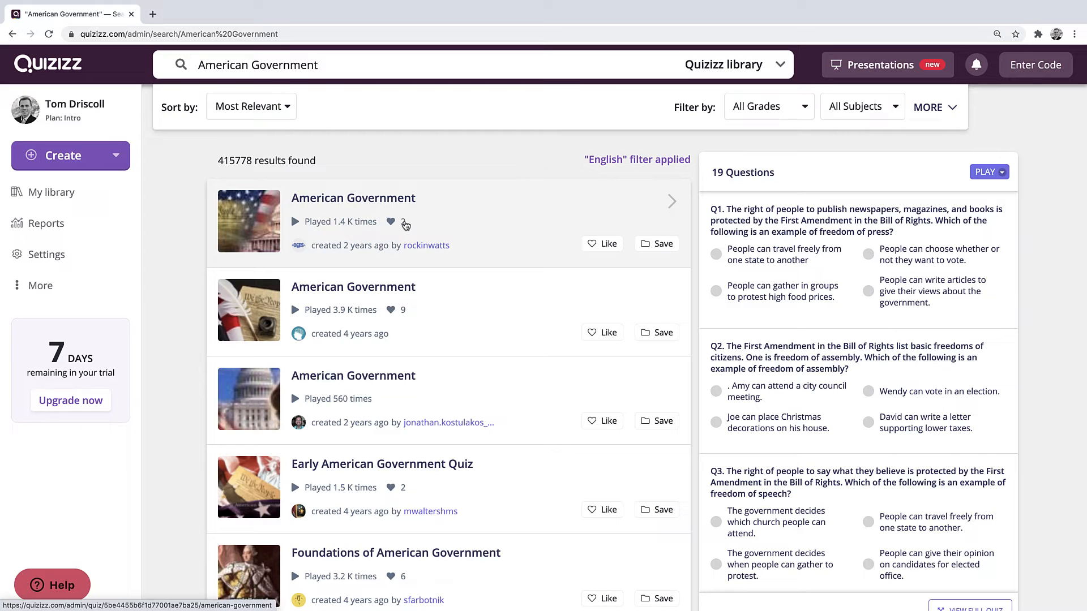
pyautogui.click(377, 210)
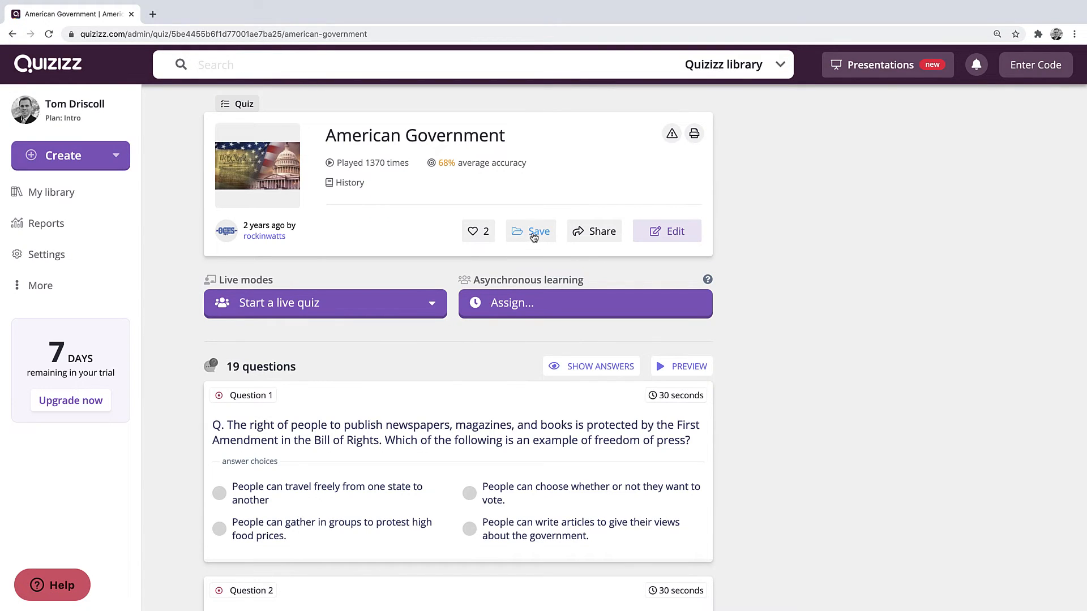
pyautogui.click(533, 234)
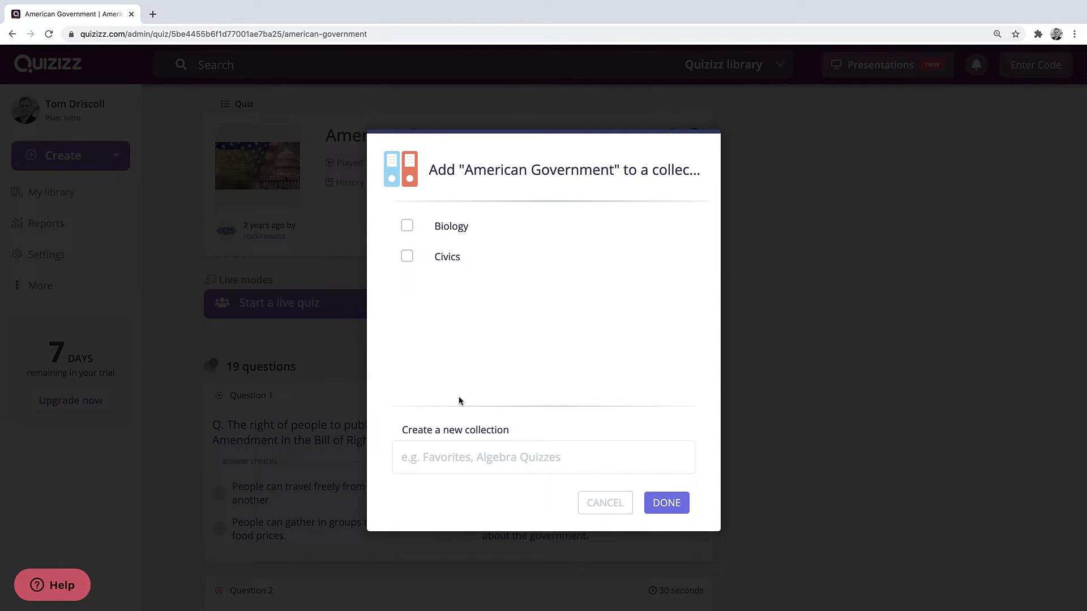
# - Cancel the collection prompt without adding the quiz to Biology or Civics
pyautogui.click(604, 503)
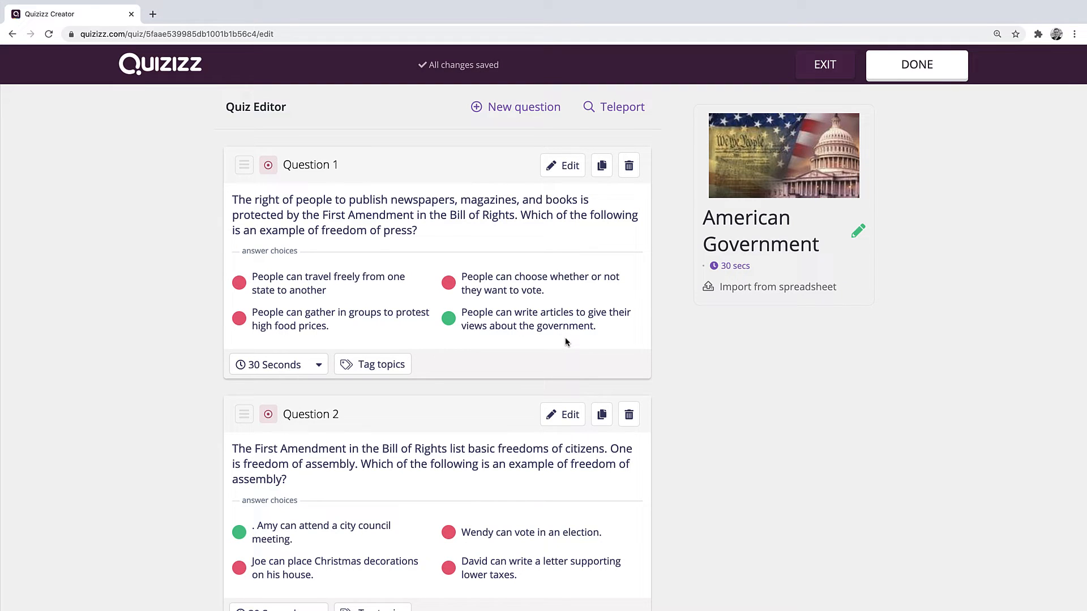
pyautogui.scroll(-2, 565, 342)
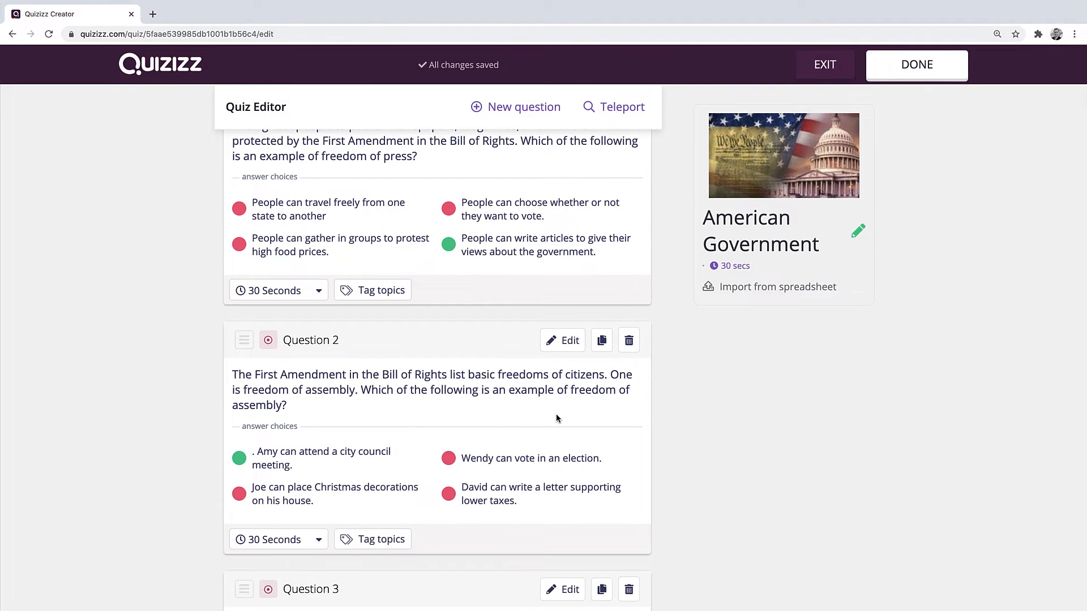
pyautogui.scroll(2, 560, 412)
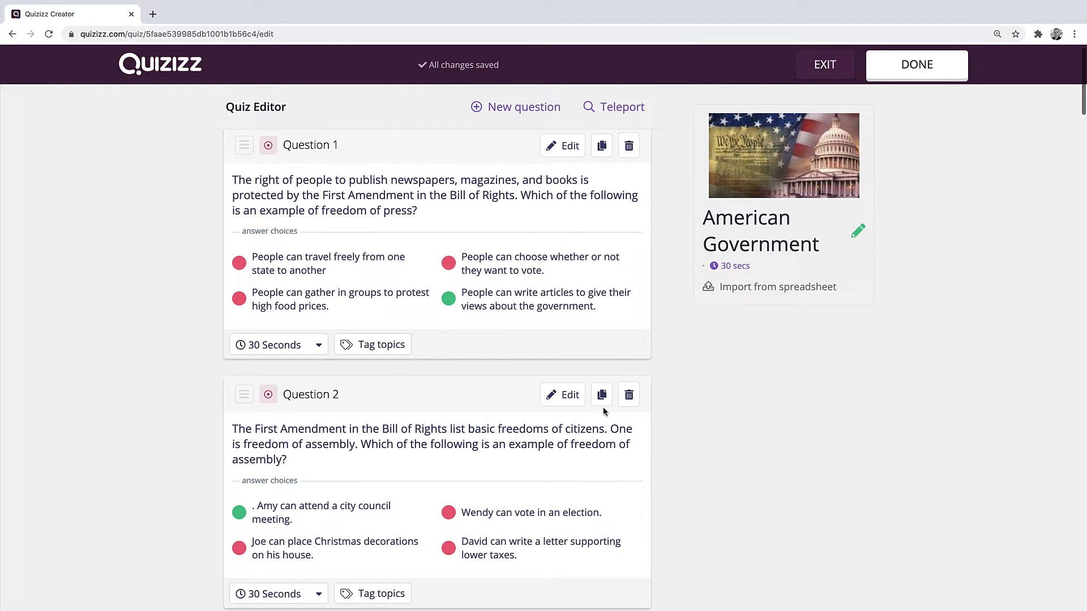
pyautogui.scroll(1, 599, 412)
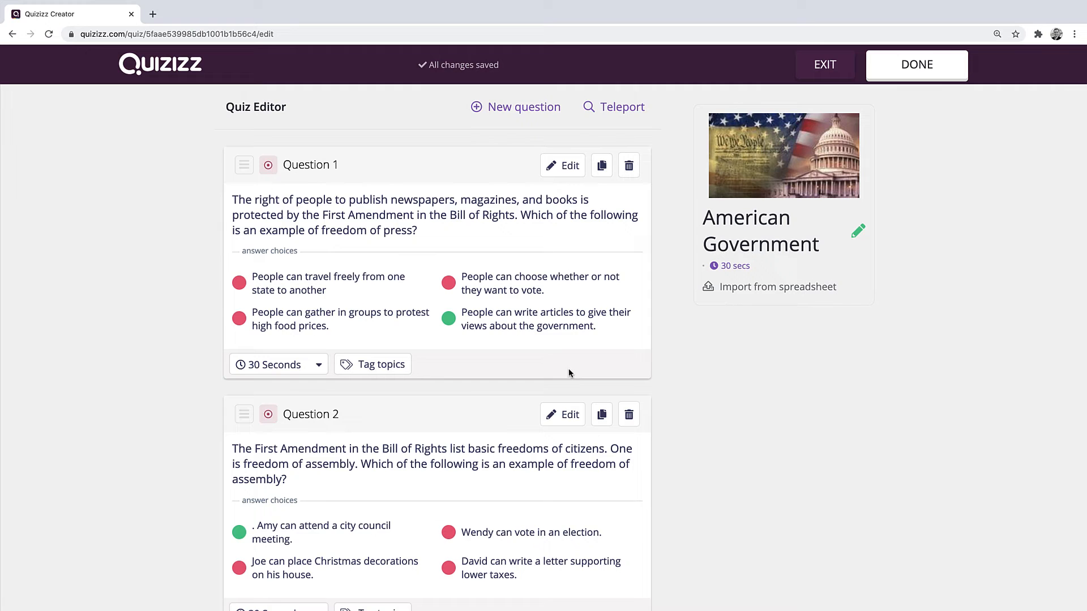
pyautogui.scroll(-5, 573, 368)
pyautogui.scroll(-10, 574, 368)
pyautogui.scroll(-10, 569, 369)
pyautogui.scroll(-3, 570, 368)
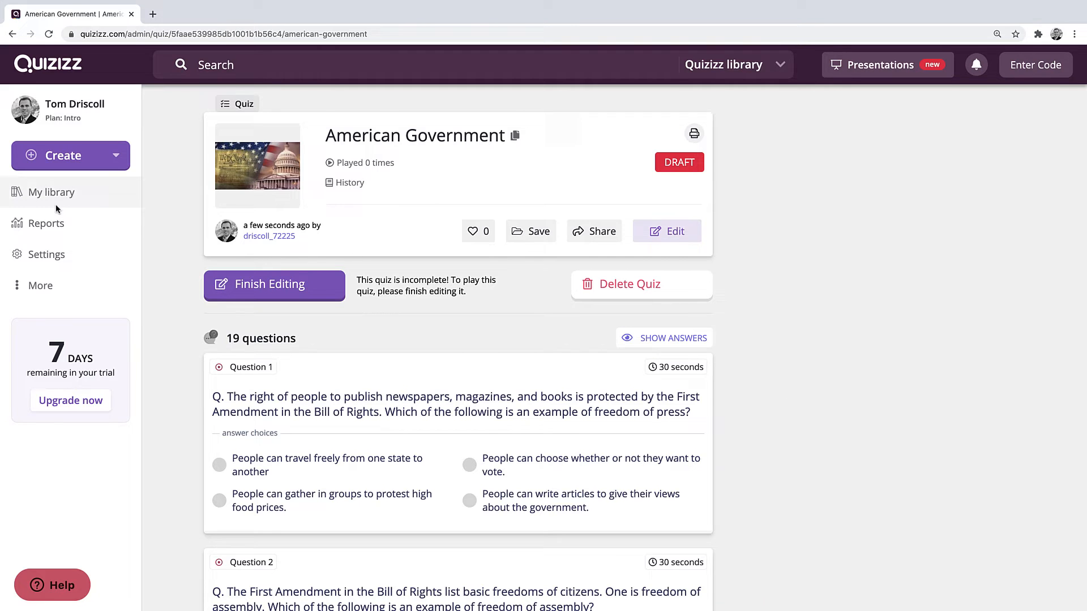
# - Open American Government (20 Qs) from My library and view its Classic and Instructor-paced live modes
pyautogui.click(72, 195)
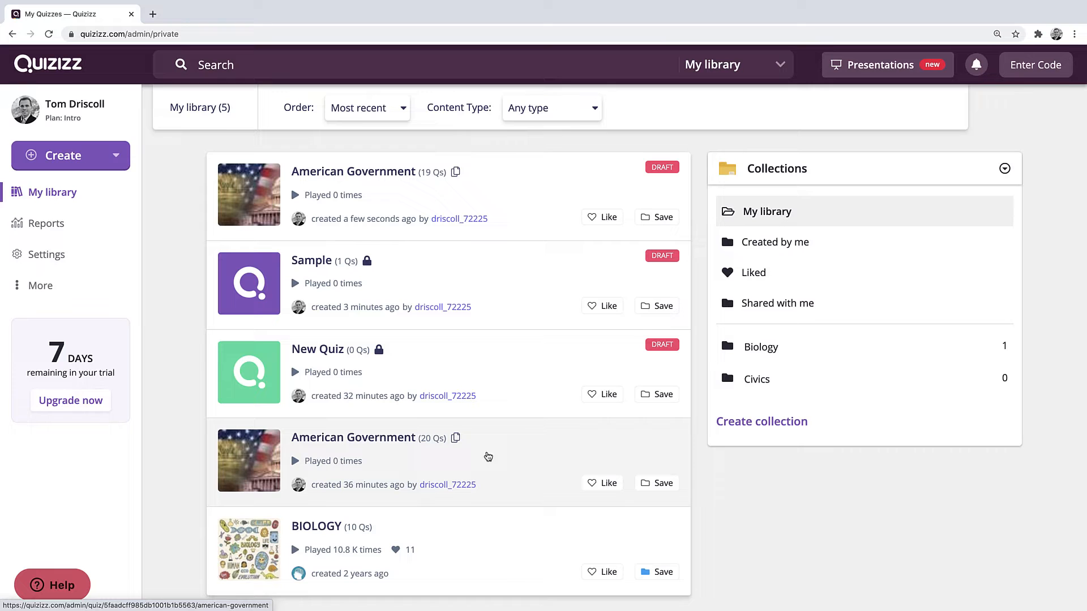
pyautogui.click(388, 452)
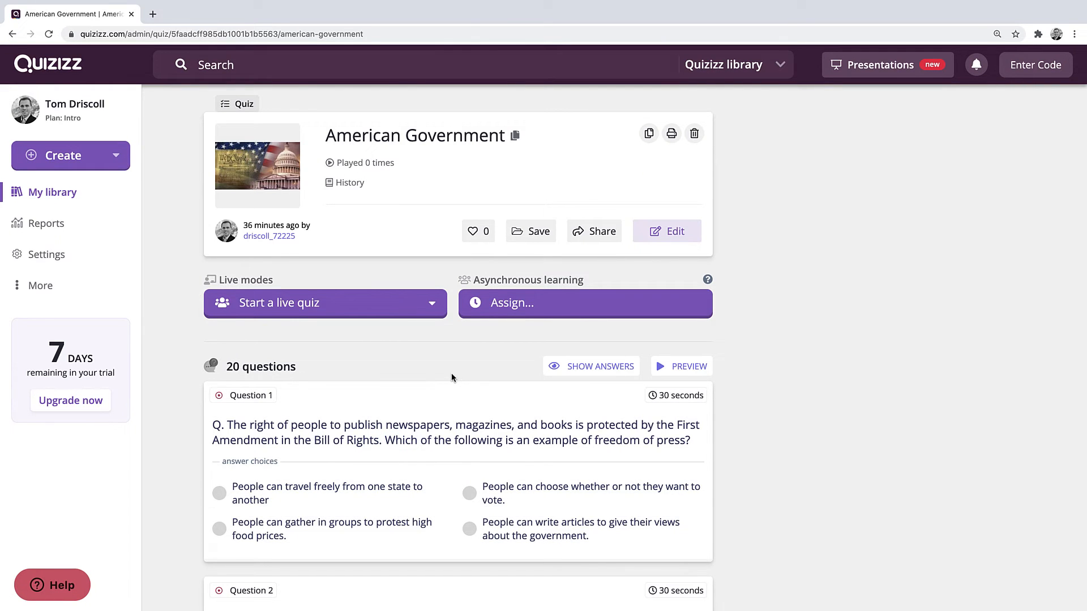
pyautogui.click(431, 304)
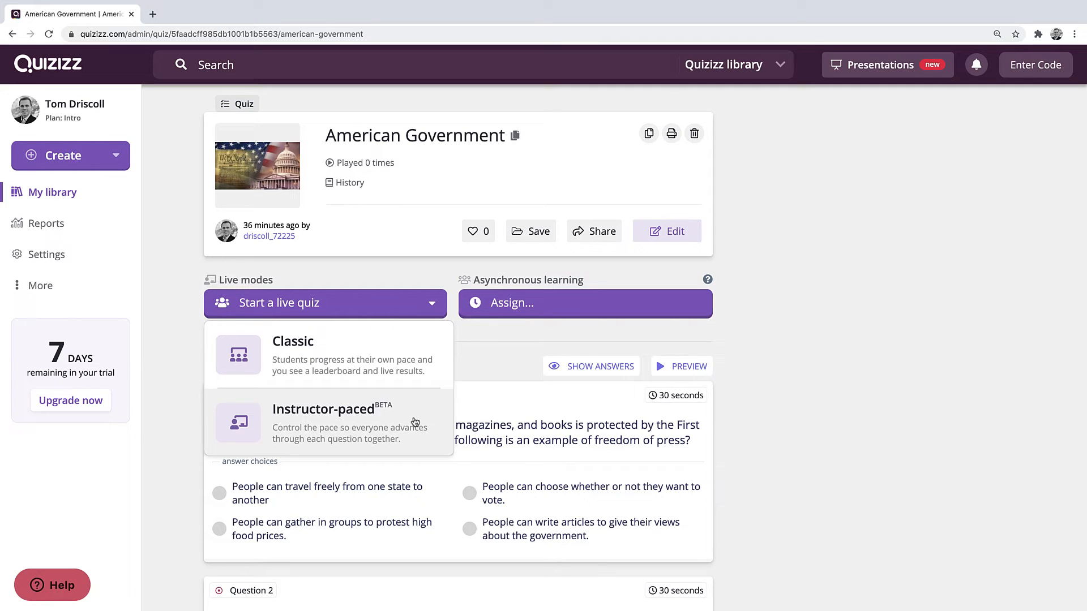
# - Assign the quiz as homework with no deadline, generating a join code
pyautogui.click(794, 319)
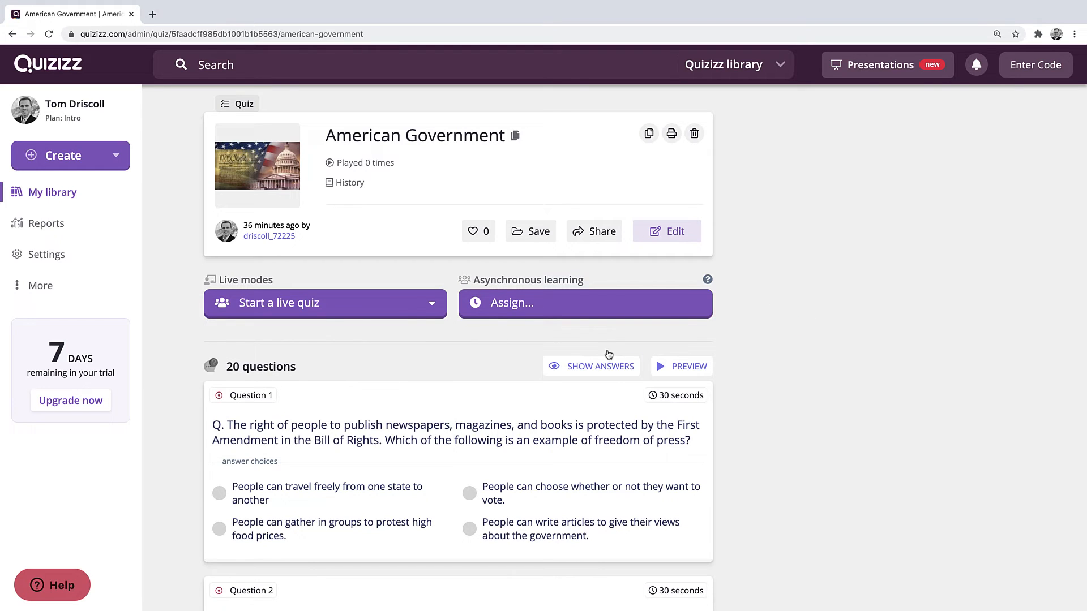
pyautogui.click(504, 305)
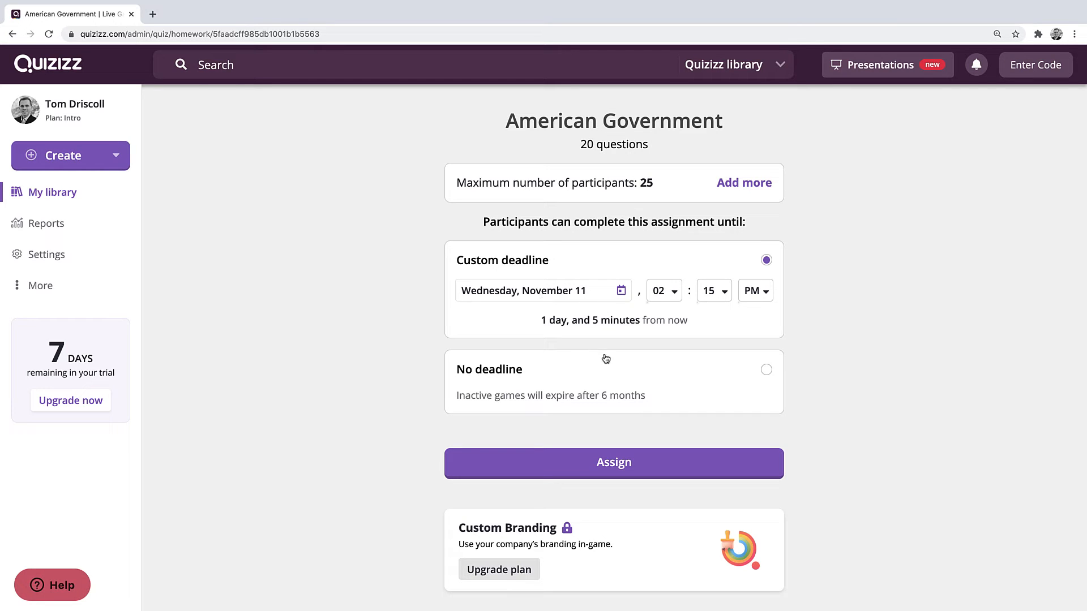
pyautogui.click(766, 371)
pyautogui.scroll(-2, 822, 367)
pyautogui.click(629, 351)
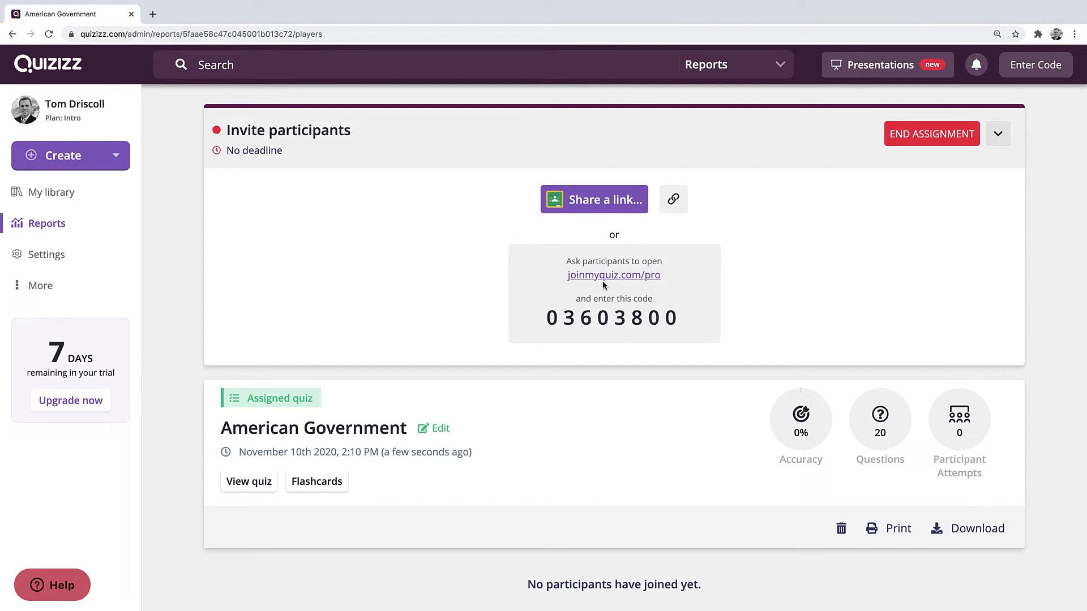
# - Select join code 03603800 and copy the assignment's join link for participants
pyautogui.moveTo(542, 318); pyautogui.dragTo(706, 317)
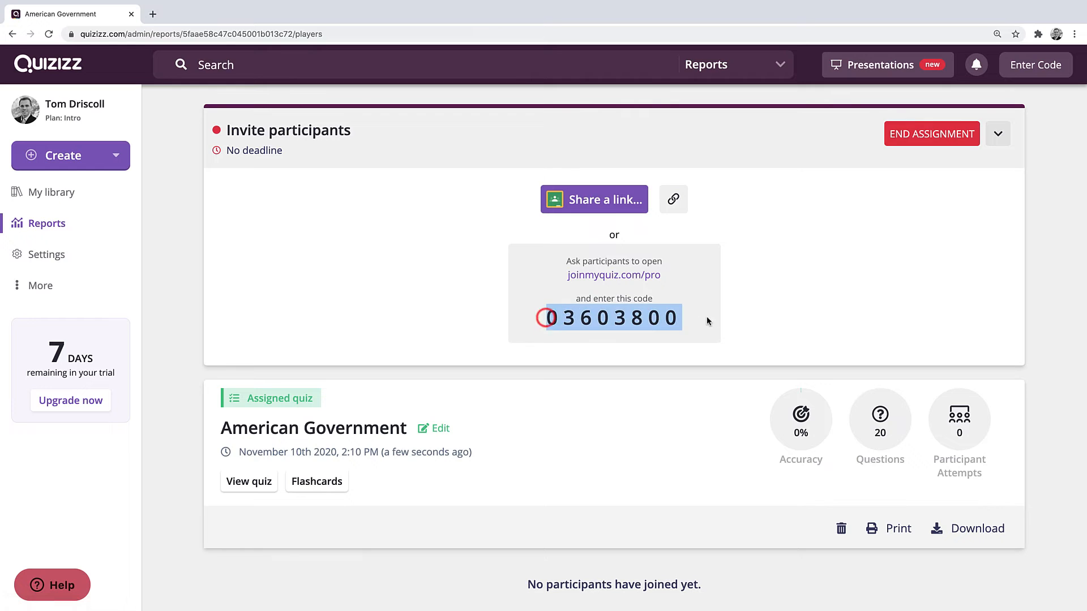
pyautogui.click(775, 305)
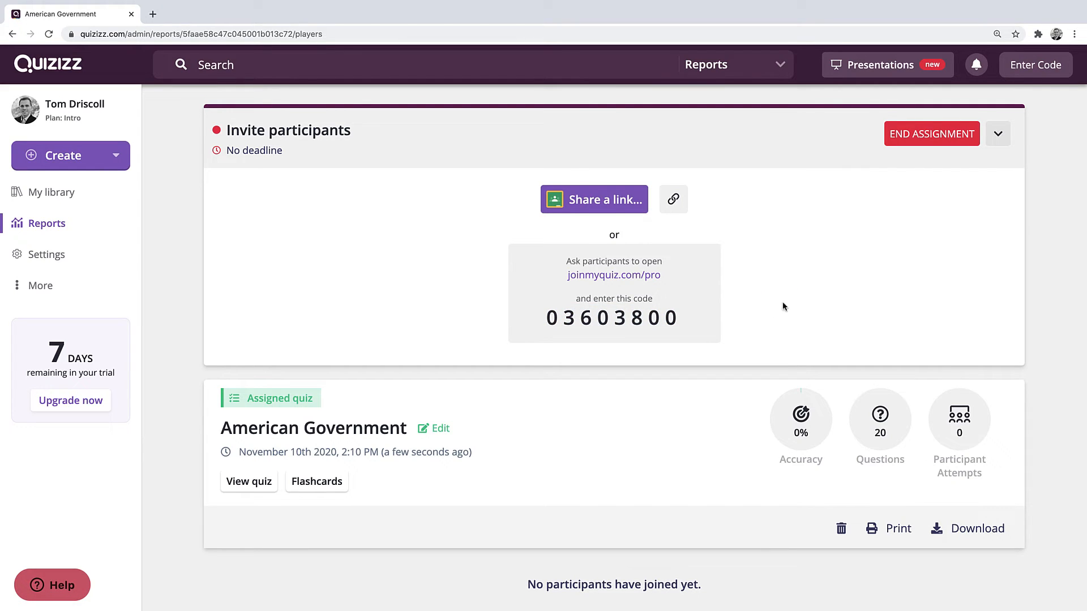
pyautogui.click(680, 205)
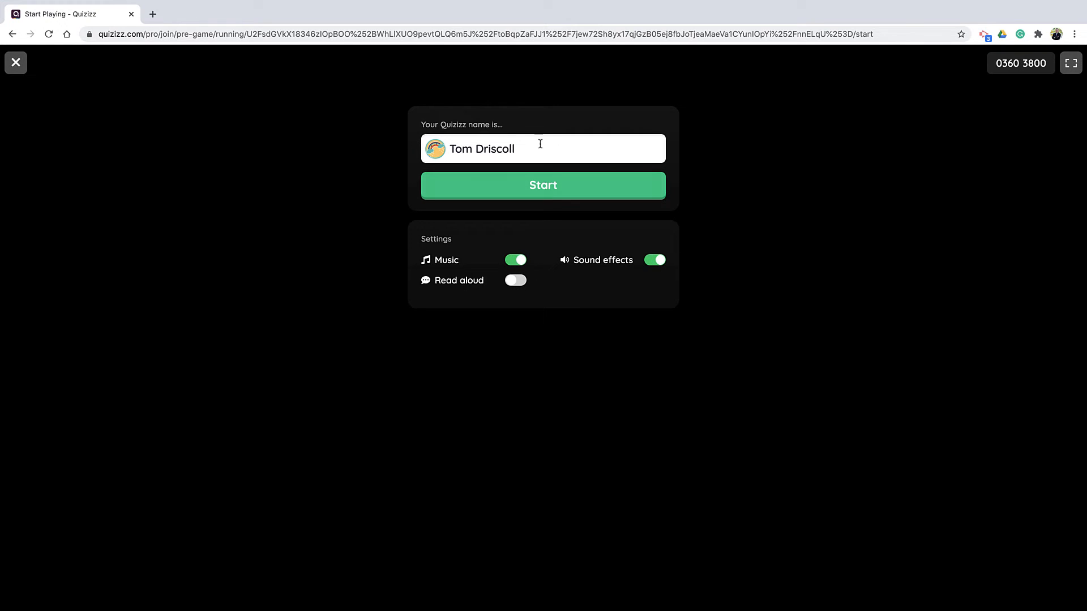
# - Join the assigned American Government game and start it, reaching question 1 of 20
pyautogui.click(554, 202)
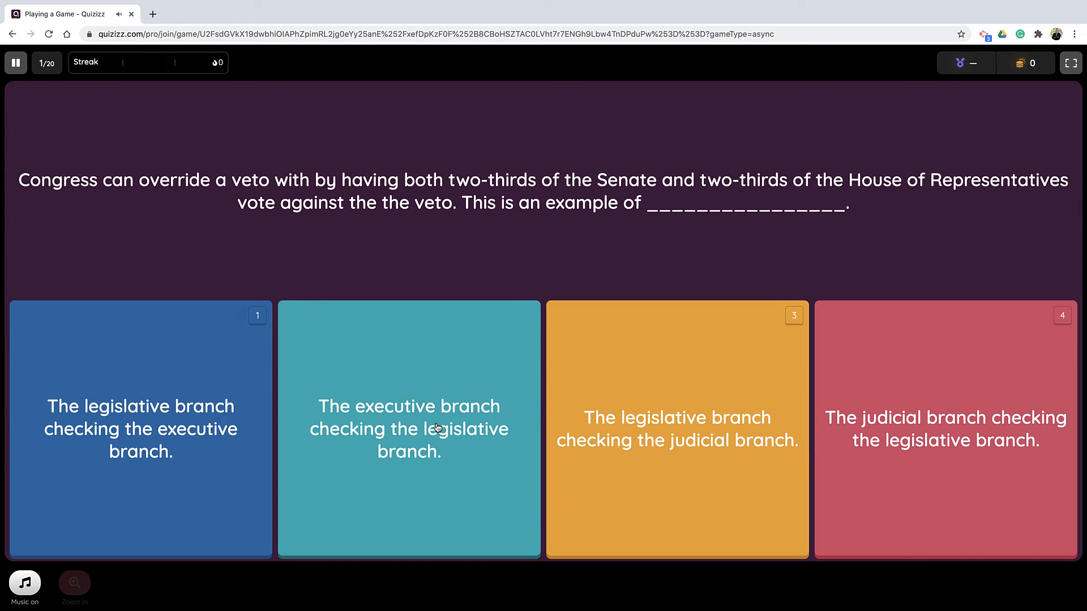
# - Answer the veto and federalism questions correctly, using the 50/50 power-up on the second
pyautogui.click(168, 408)
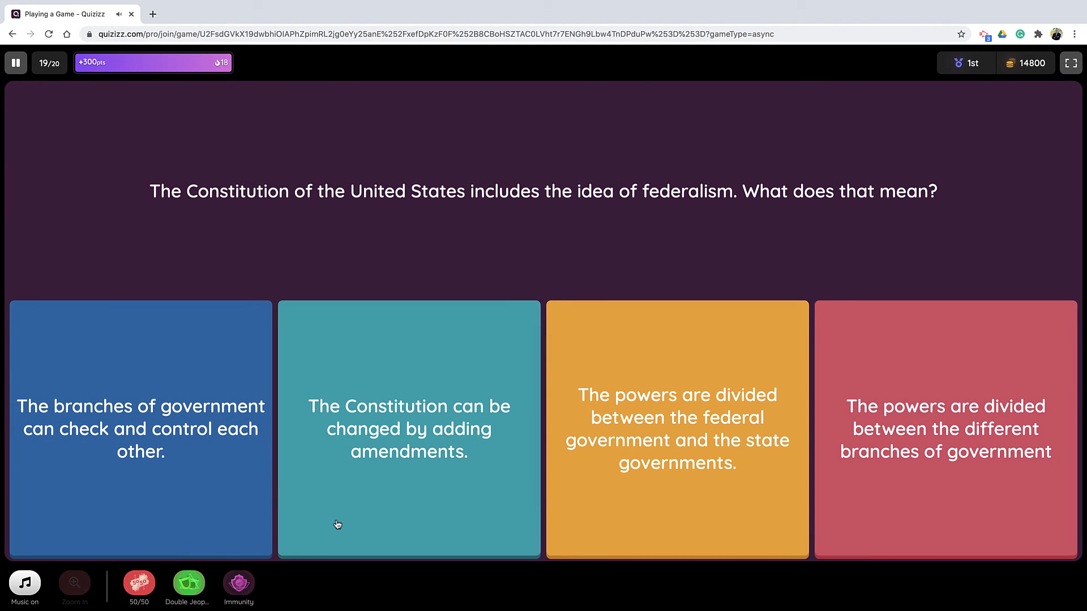
pyautogui.click(146, 594)
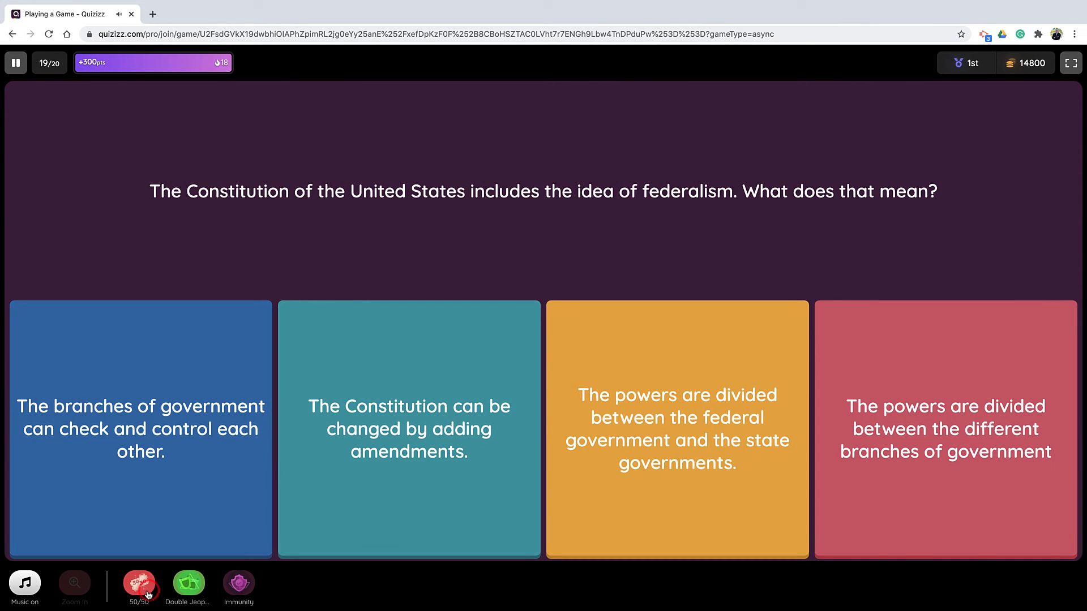
pyautogui.click(148, 594)
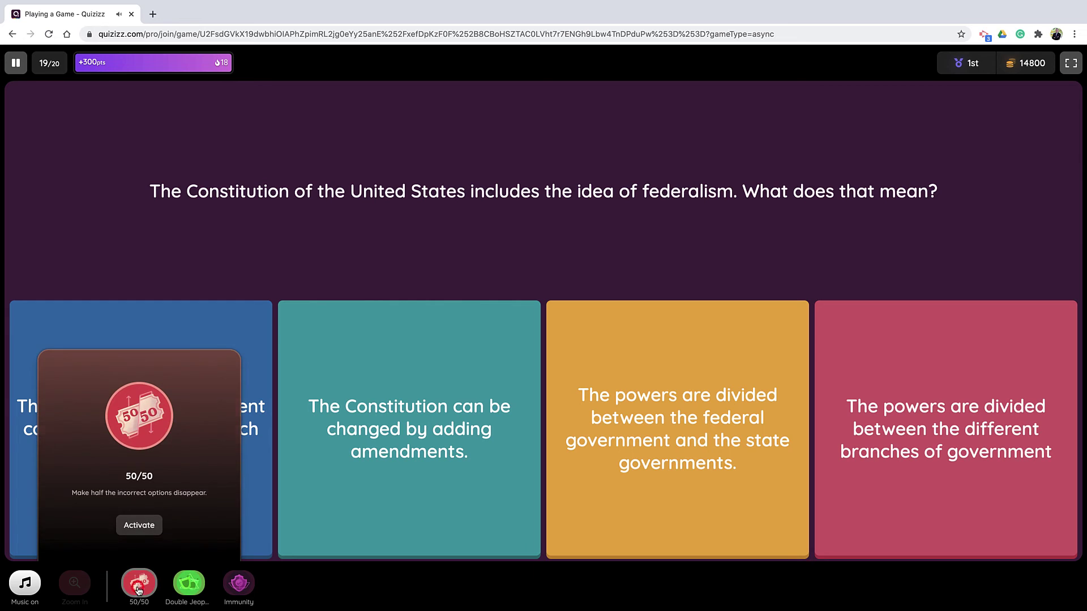
pyautogui.click(139, 524)
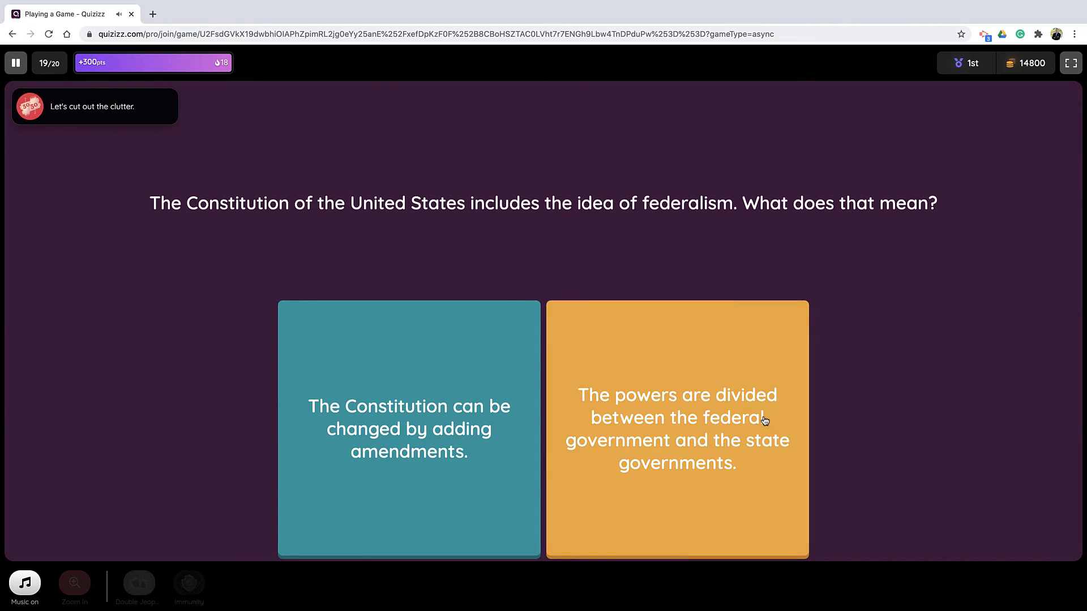
pyautogui.click(568, 449)
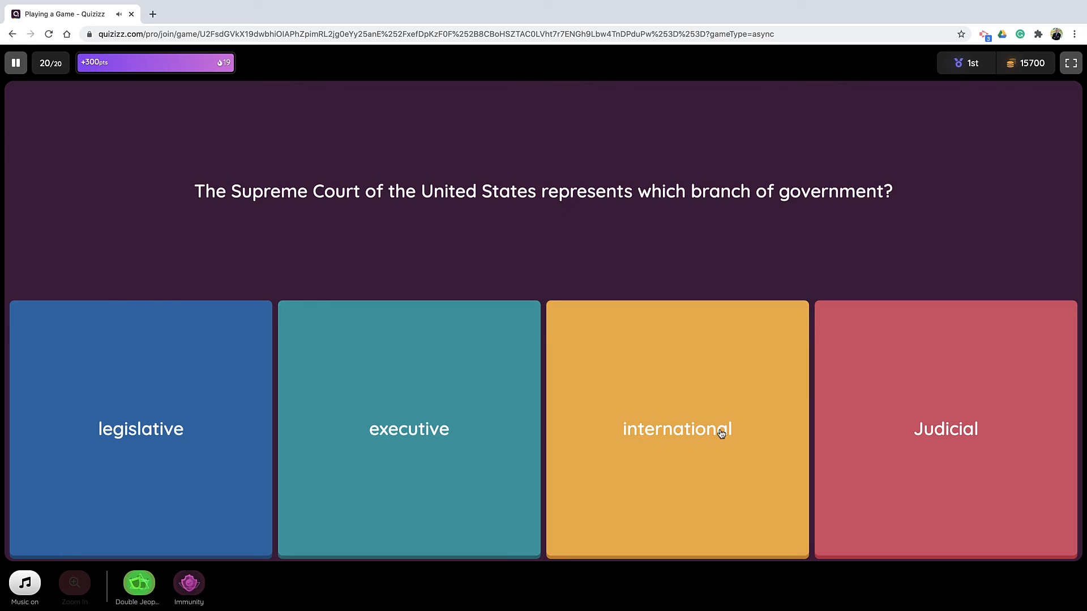
# - Activate Double Jeopardy and answer Judicial for the Supreme Court's branch
pyautogui.click(140, 533)
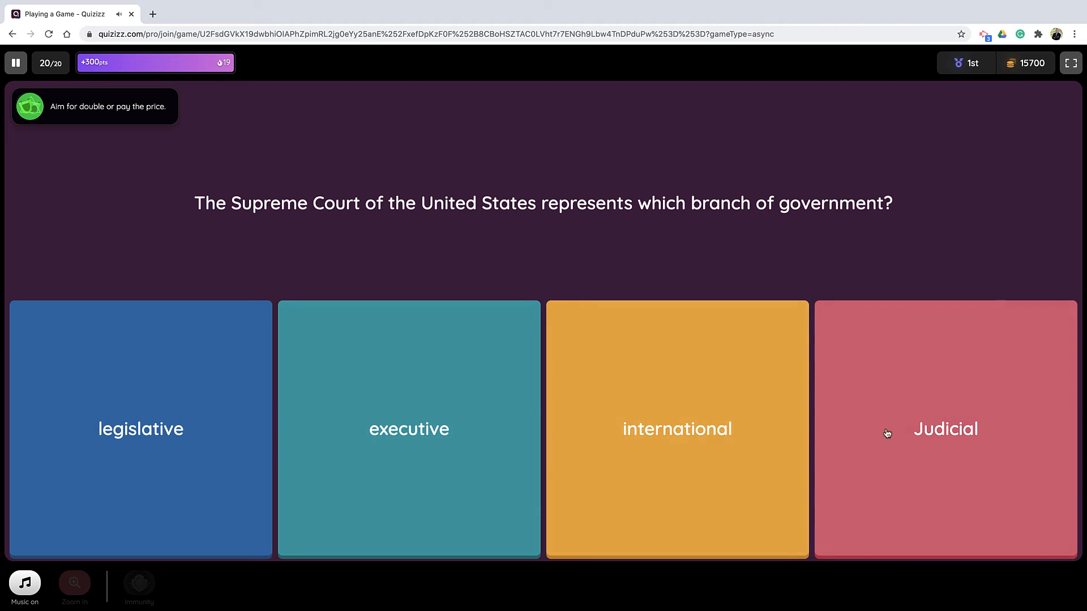
pyautogui.click(917, 431)
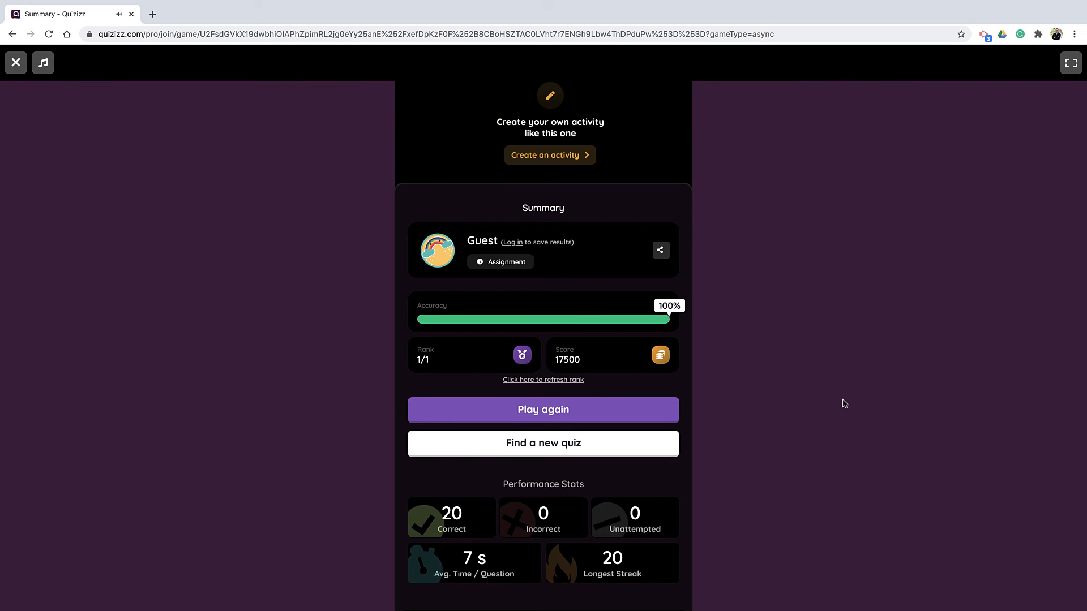
pyautogui.scroll(-3, 523, 509)
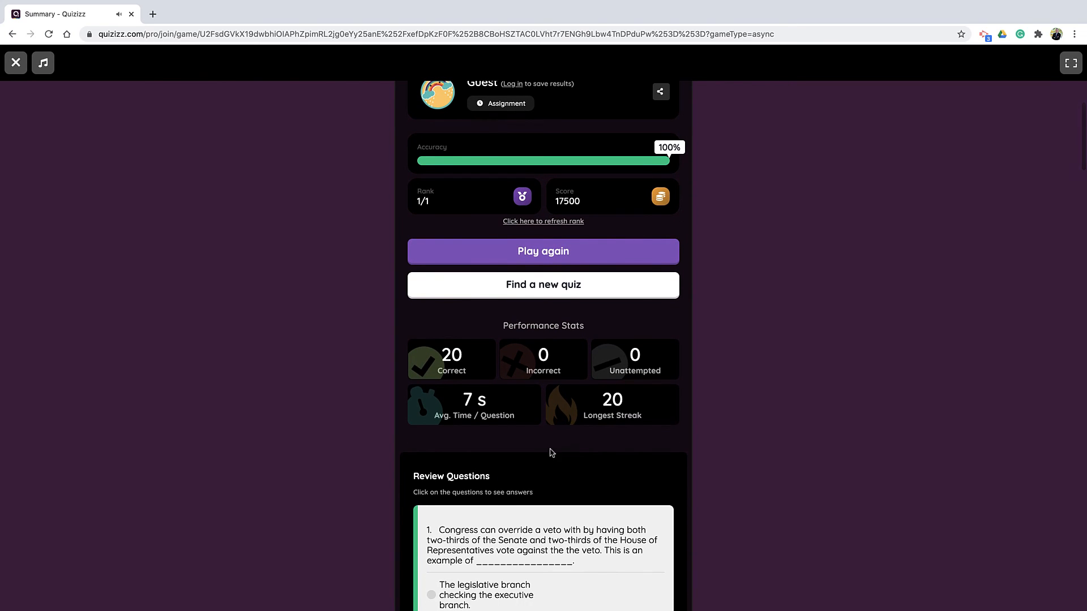
pyautogui.scroll(-1, 561, 463)
pyautogui.scroll(-1, 586, 441)
pyautogui.scroll(-1, 599, 485)
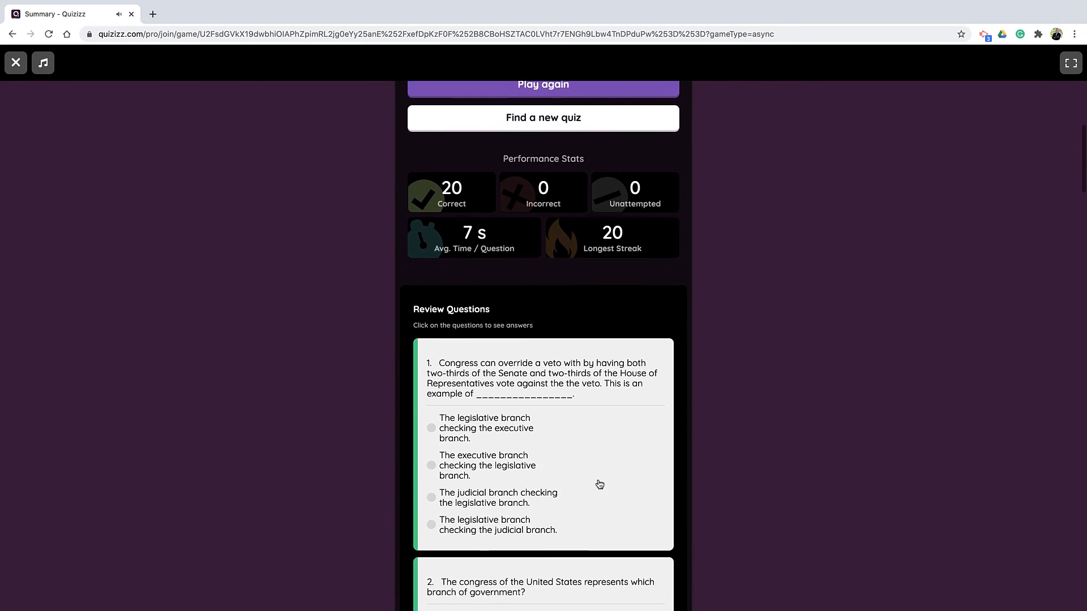
pyautogui.scroll(-2, 600, 485)
pyautogui.scroll(-2, 599, 482)
pyautogui.scroll(-4, 599, 479)
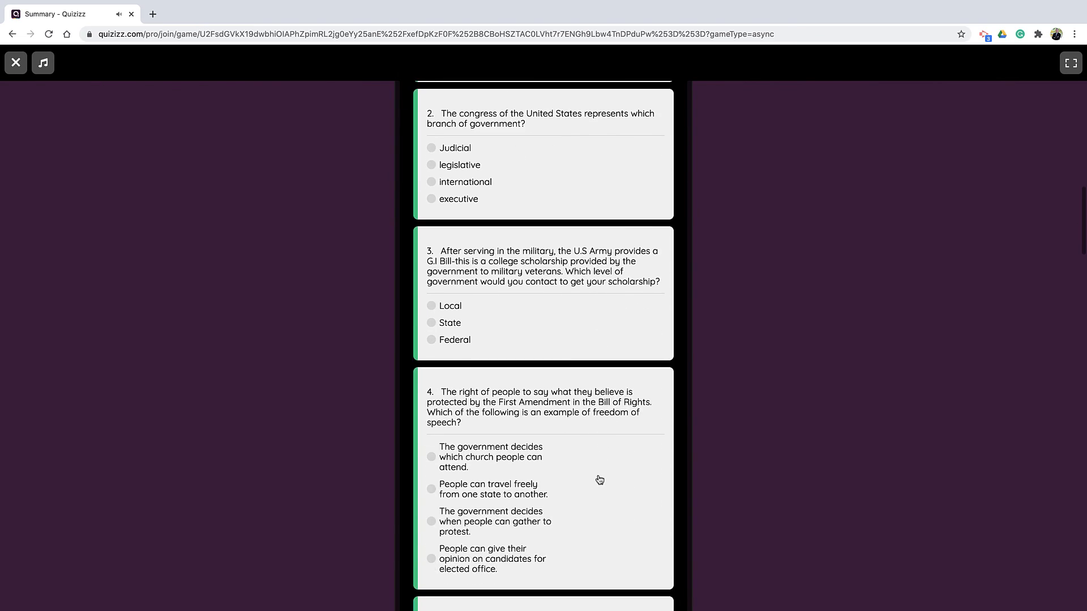
pyautogui.scroll(-7, 599, 480)
pyautogui.scroll(-2, 600, 478)
pyautogui.scroll(10, 595, 475)
pyautogui.scroll(10, 586, 471)
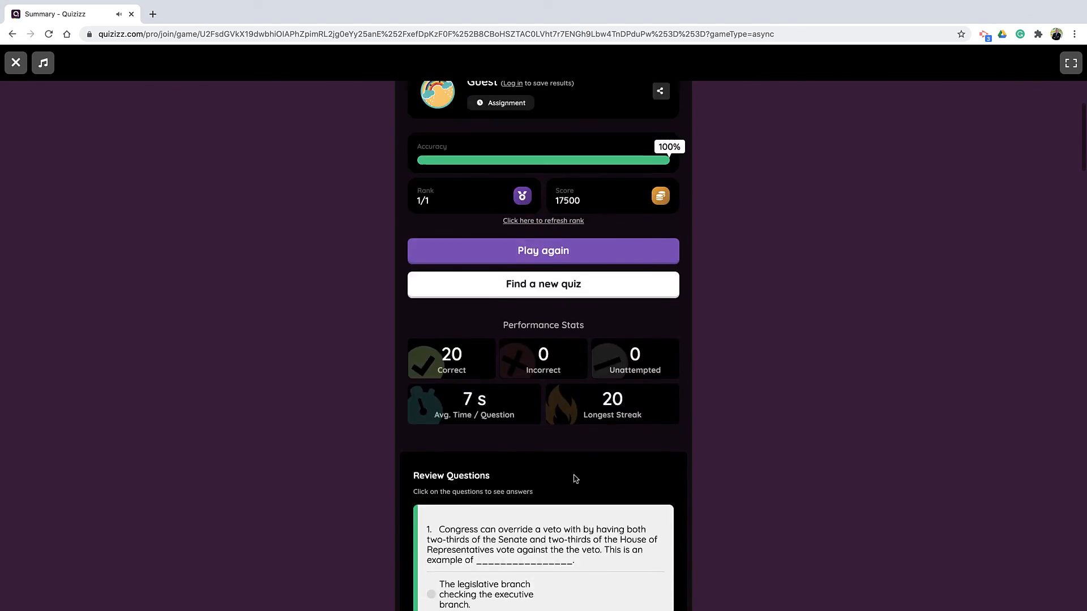
pyautogui.scroll(3, 574, 479)
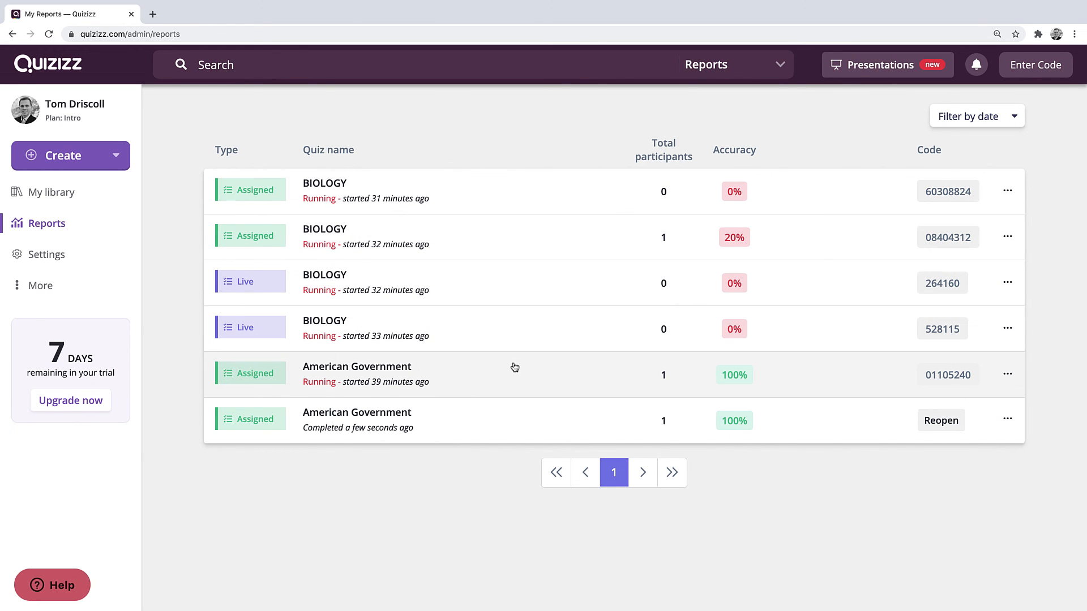
# - Open the completed American Government report and view its per-question results
pyautogui.click(374, 423)
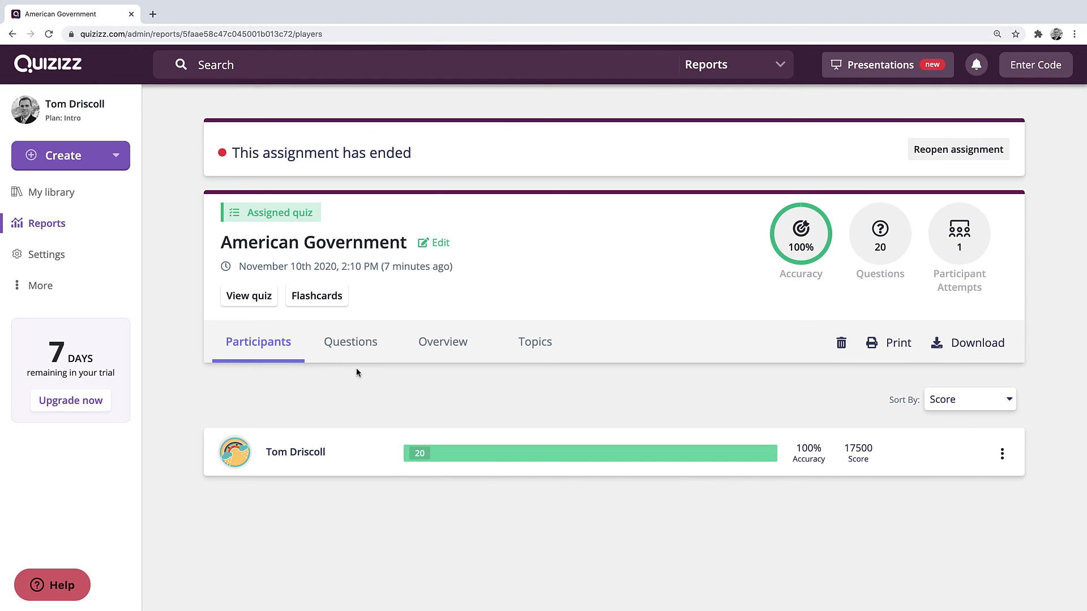
pyautogui.click(345, 339)
pyautogui.scroll(-1, 539, 439)
pyautogui.scroll(-4, 539, 439)
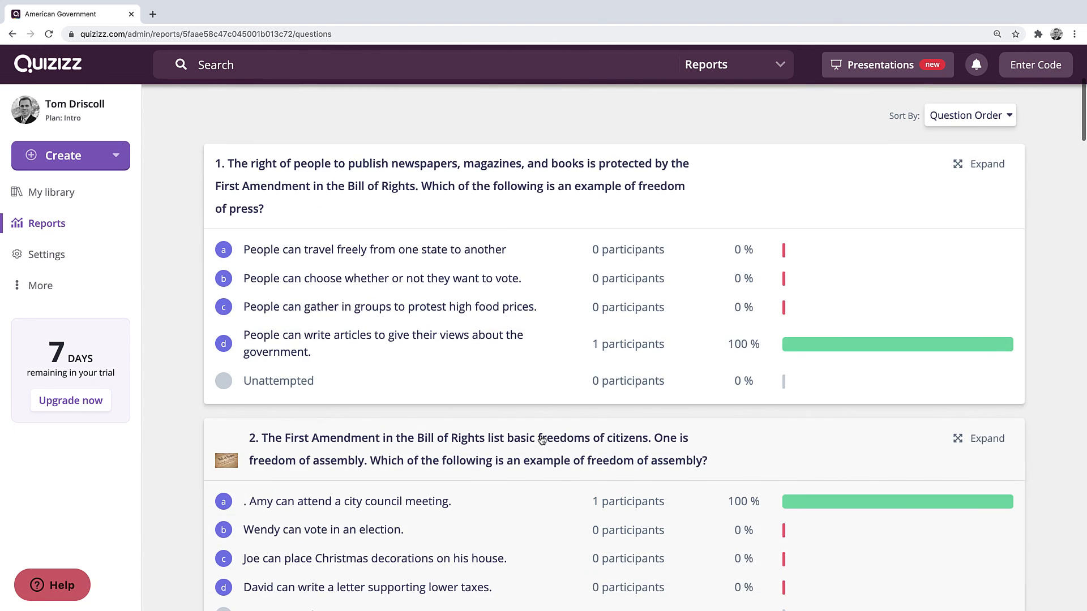
pyautogui.scroll(-1, 600, 436)
pyautogui.scroll(-3, 651, 456)
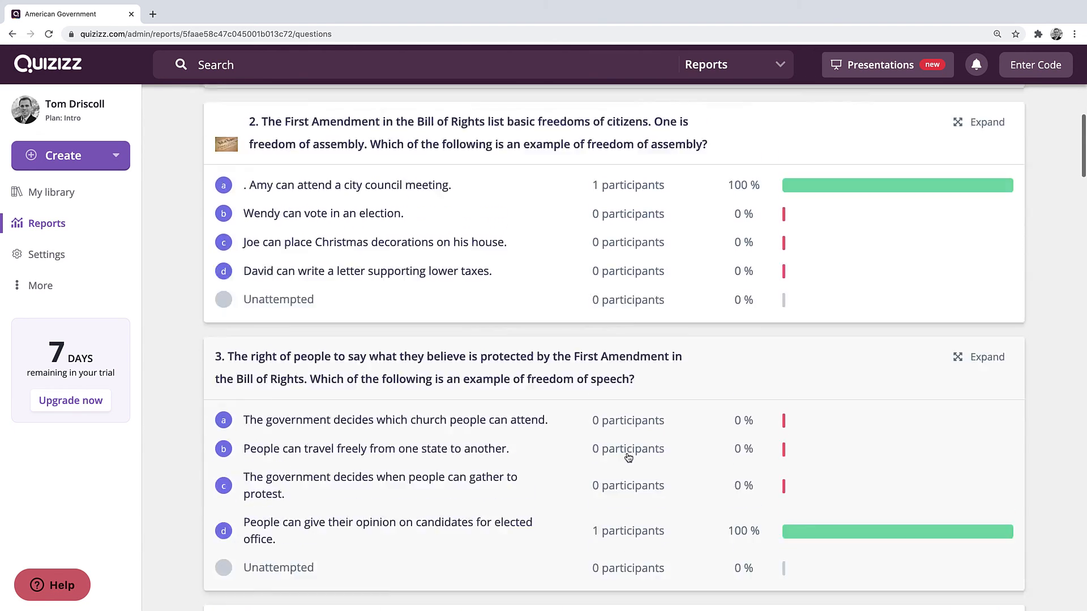
pyautogui.scroll(8, 604, 463)
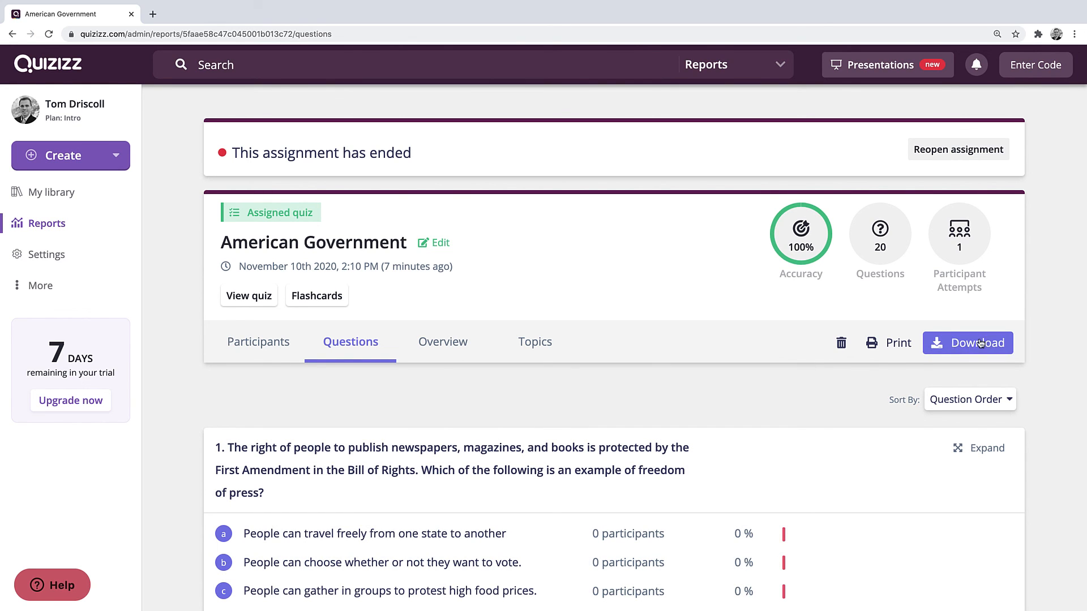
# - Switch between the Topics and Questions views, ending on the untagged topics breakdown
pyautogui.click(539, 347)
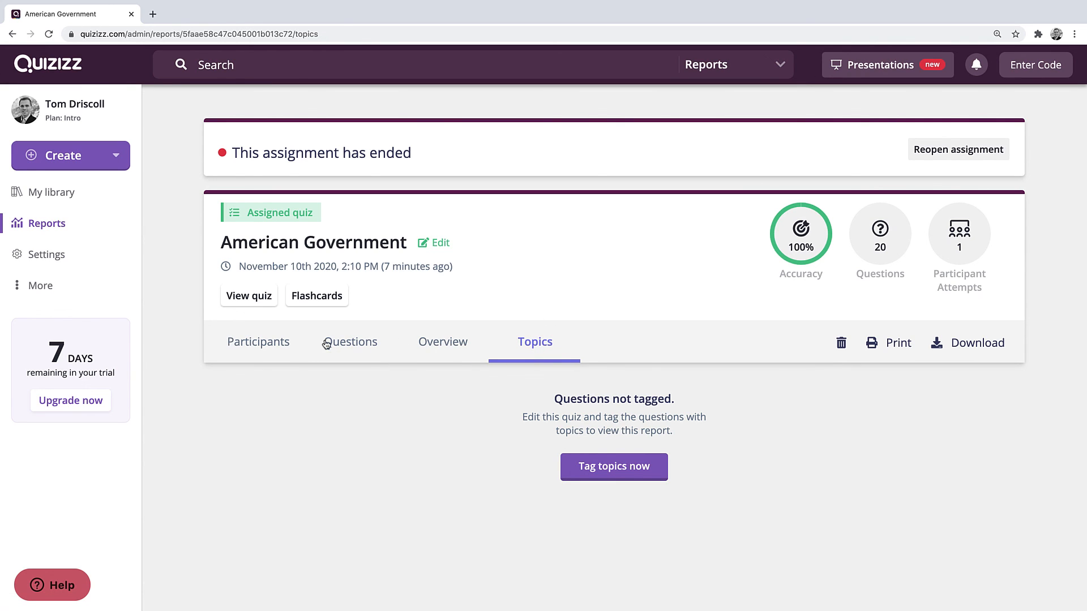
pyautogui.click(353, 349)
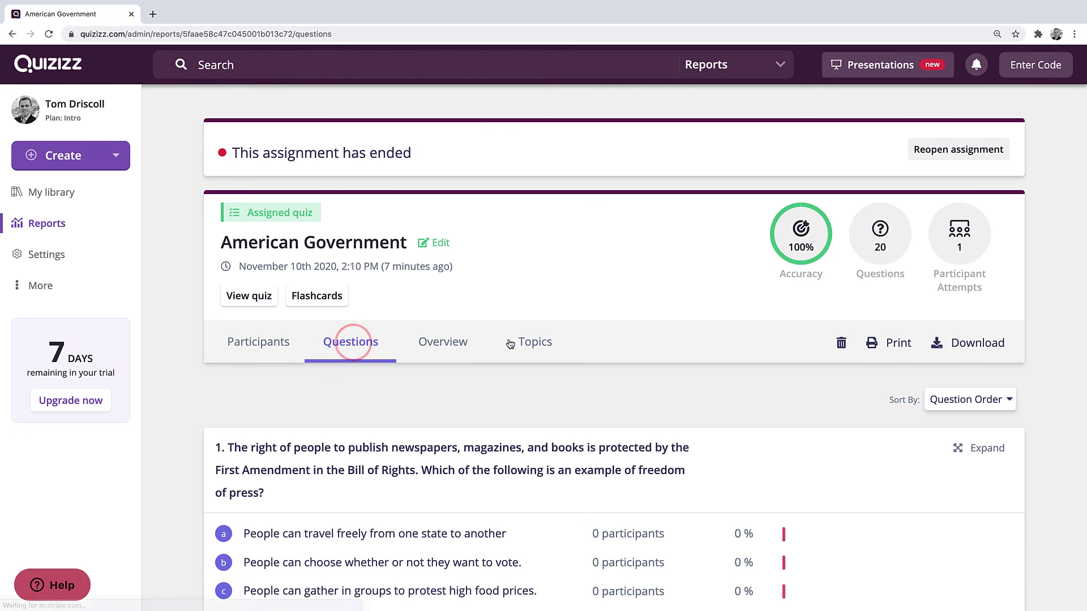
pyautogui.click(538, 347)
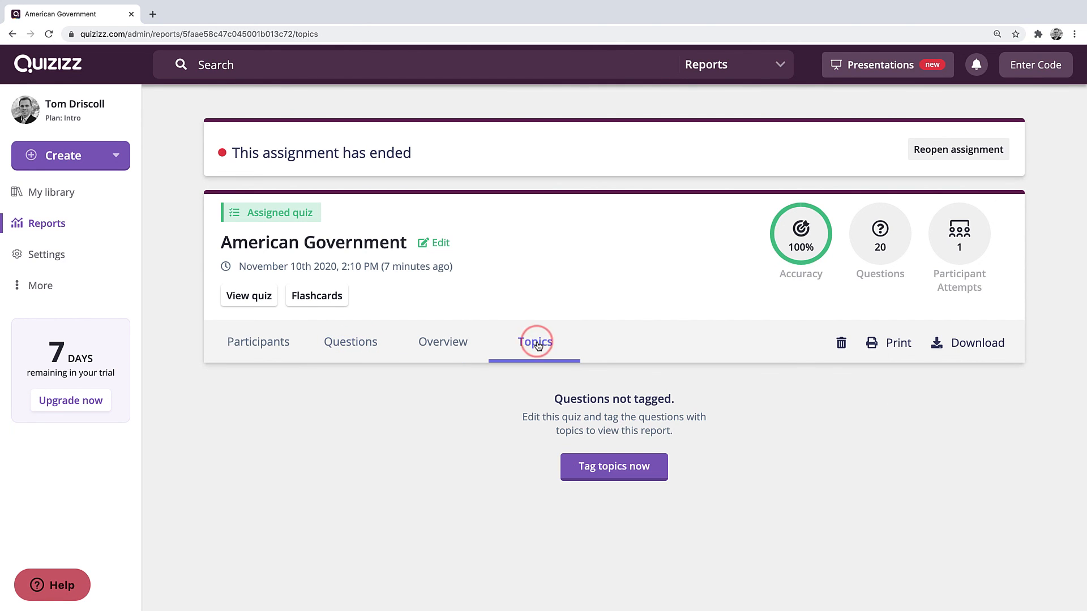